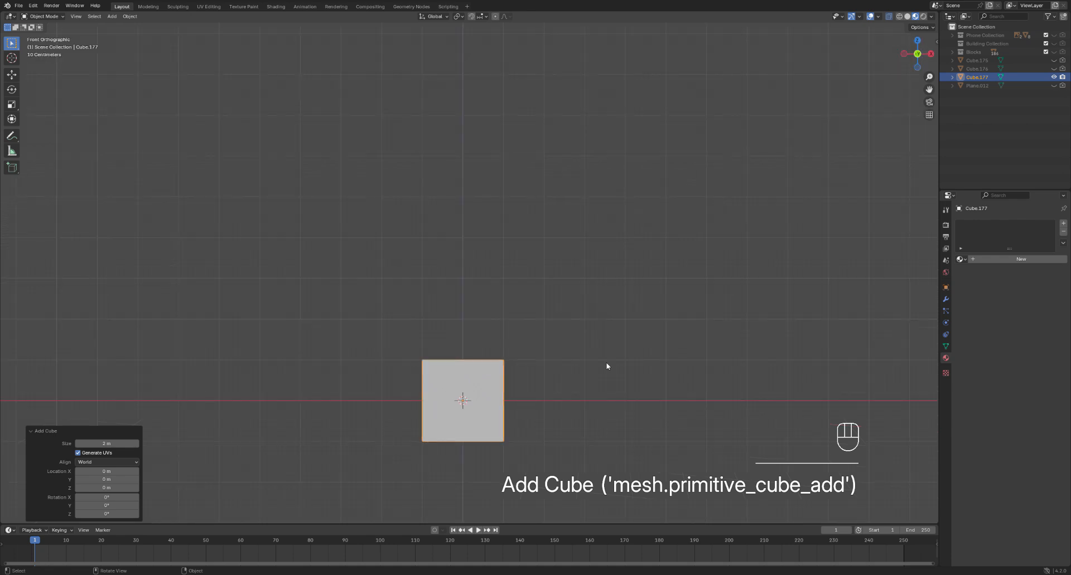
Step: Raise the cube 1 m along Z so its base sits on the ground line
scroll(477, 402, down, 2)
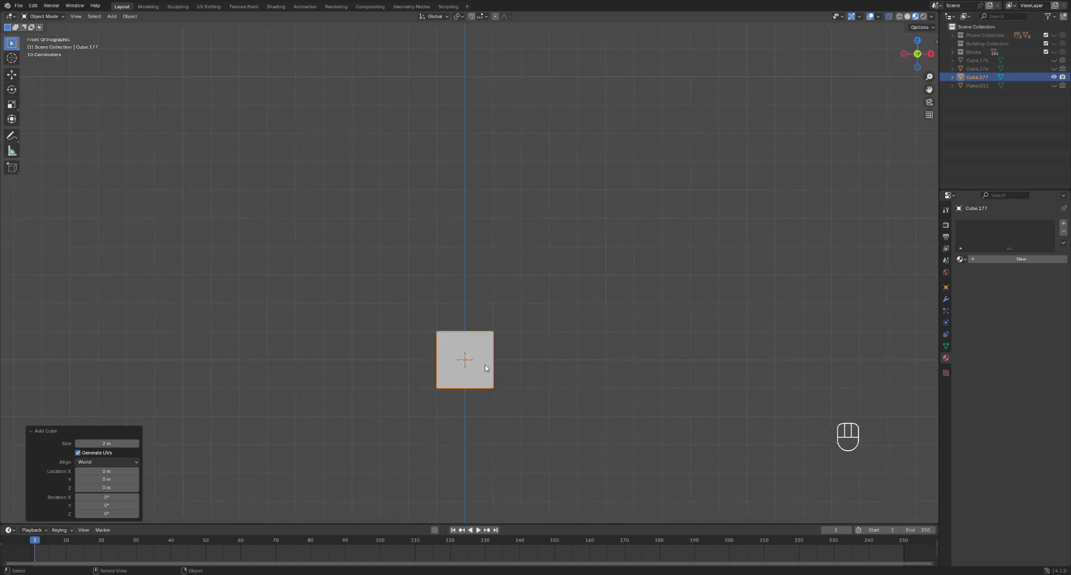
key(g)
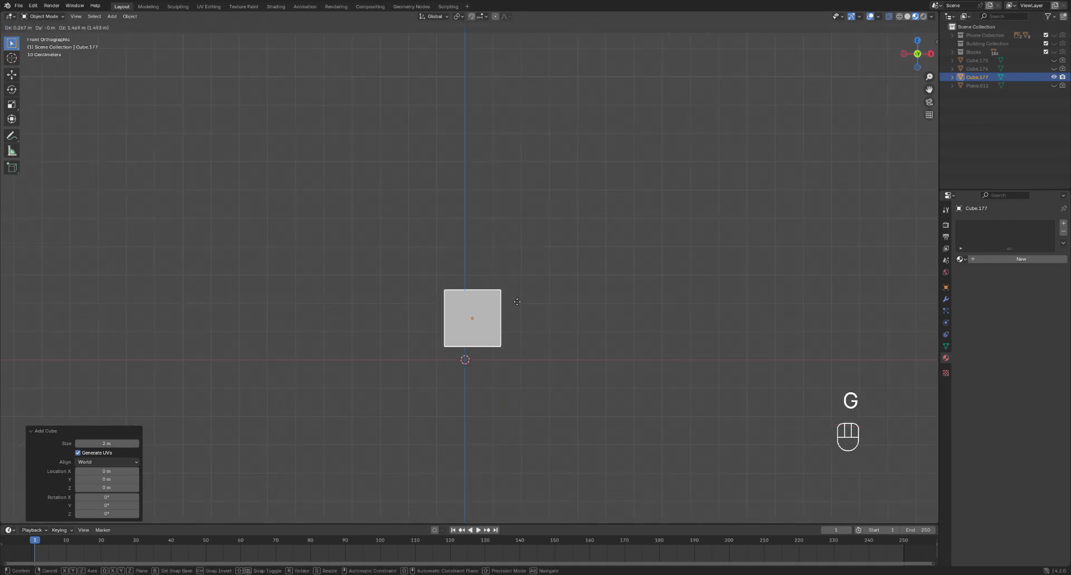
key(z)
key(ctrl)
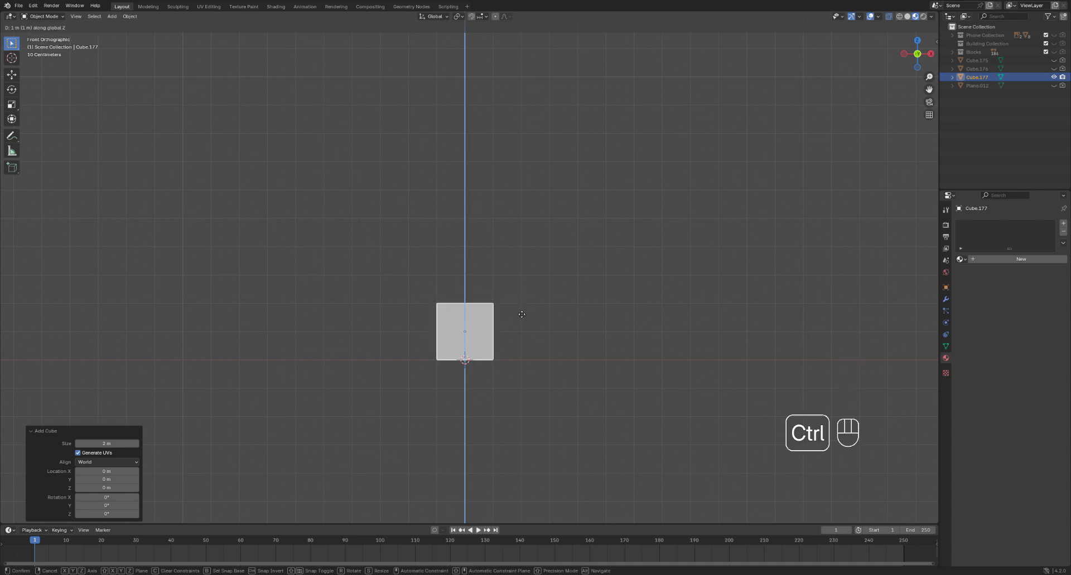
click(521, 314)
scroll(410, 418, up, 4)
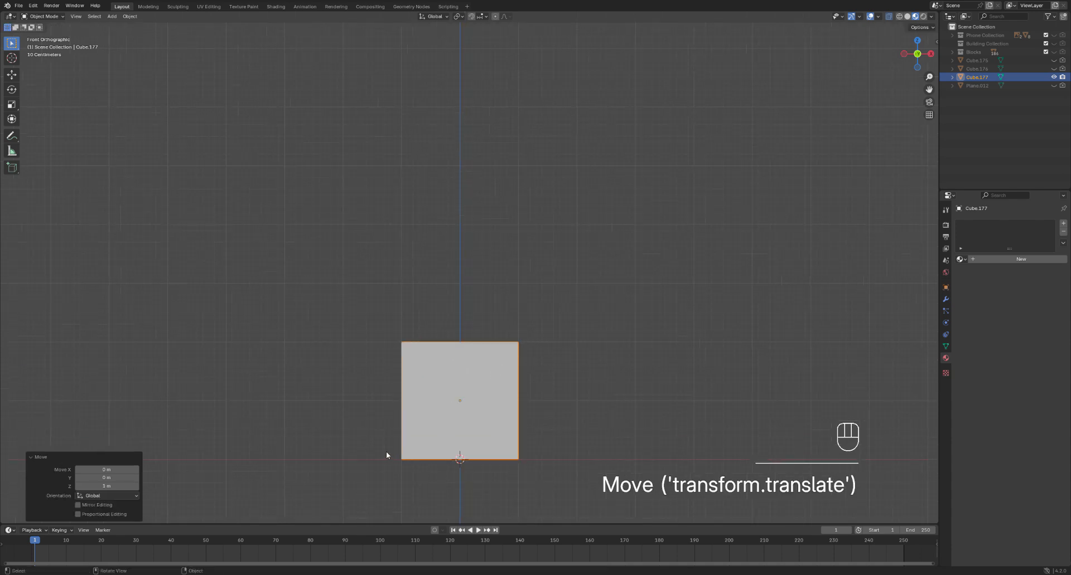
Step: Select the cube and enter Edit Mode
click(455, 470)
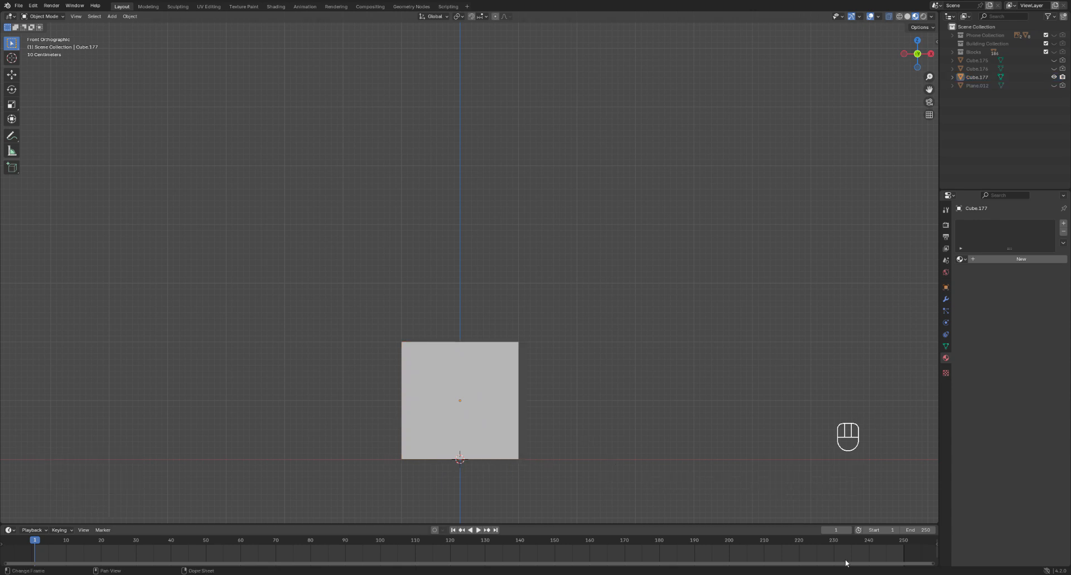
click(466, 401)
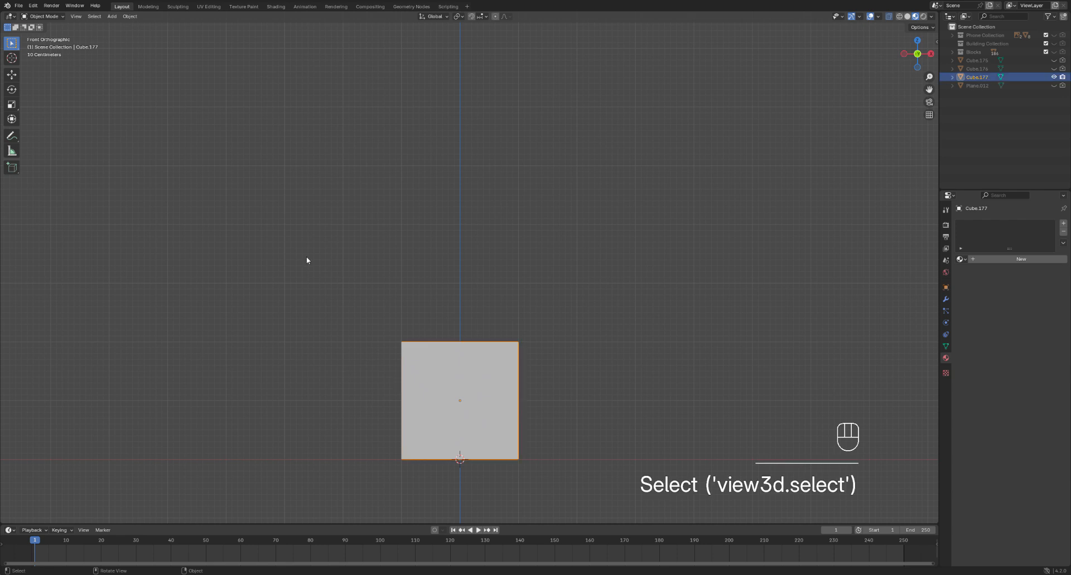
key(Tab)
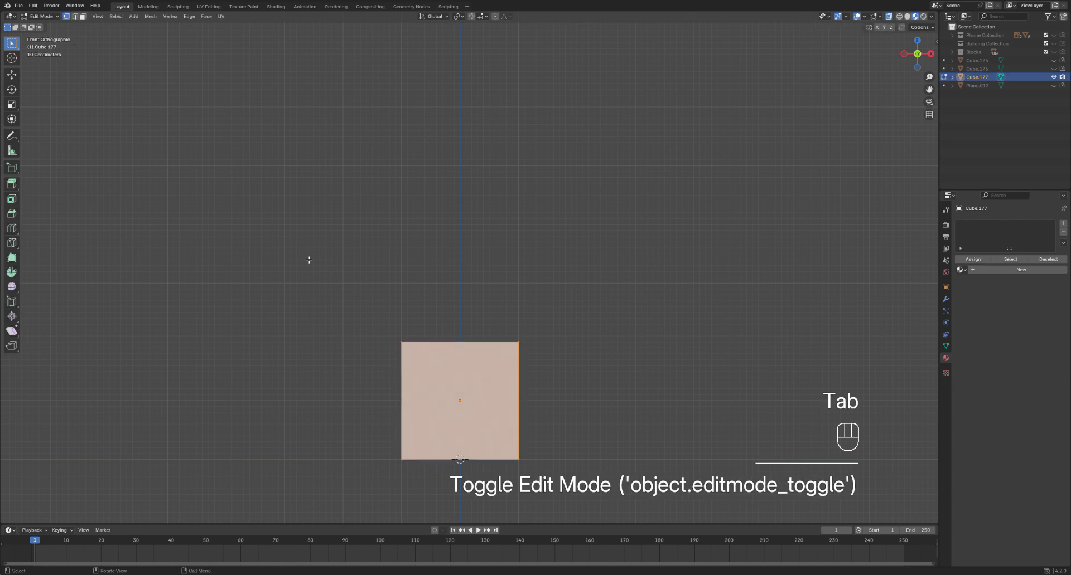
drag(311, 272, 471, 366)
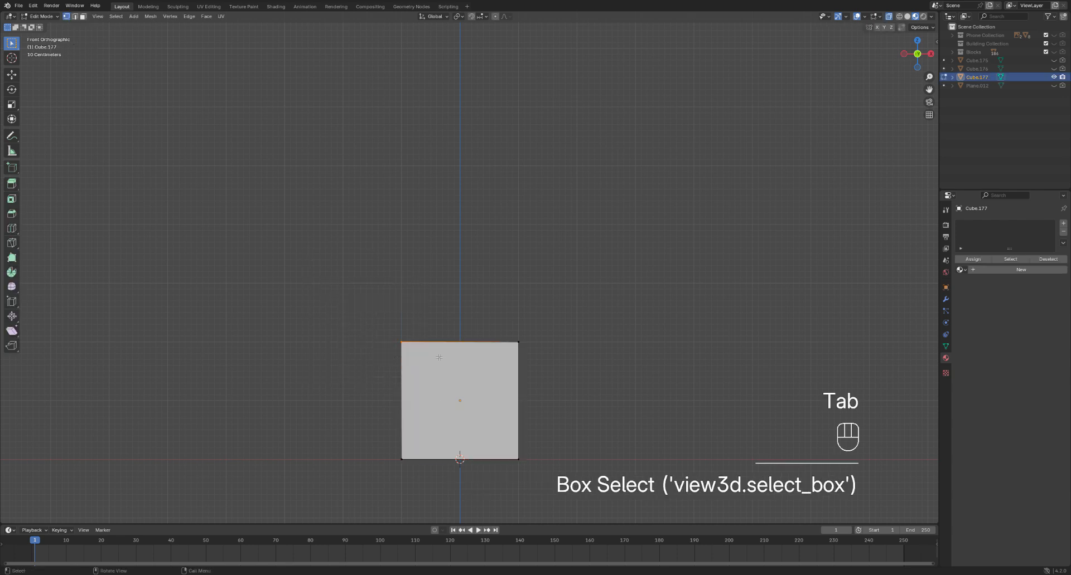
key(g)
ctrl+click(382, 284)
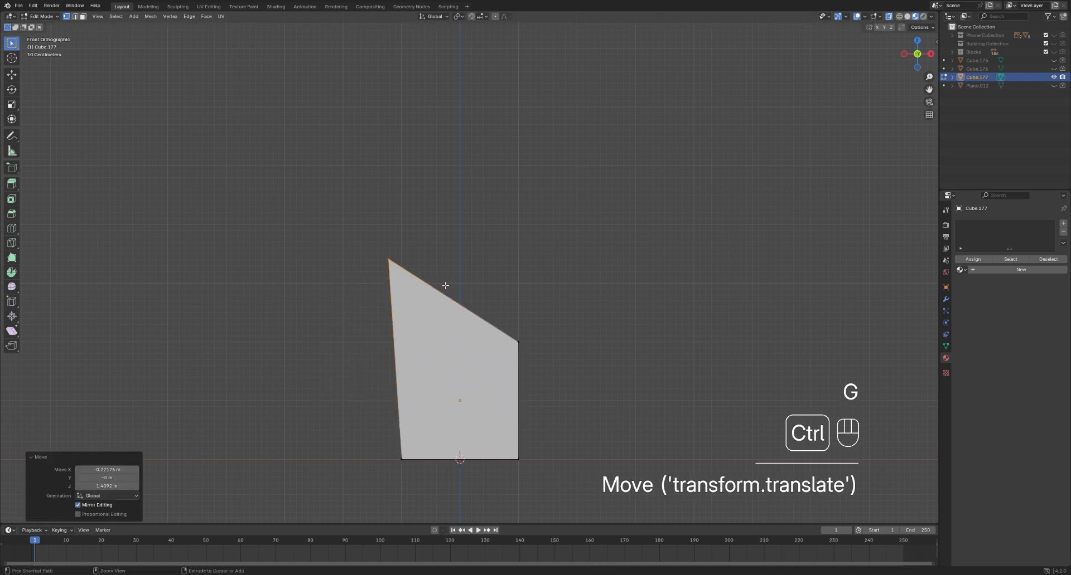
key(ctrl+z)
Step: Select all top vertices of the cube and move them up 2 m along Z
drag(278, 231, 691, 455)
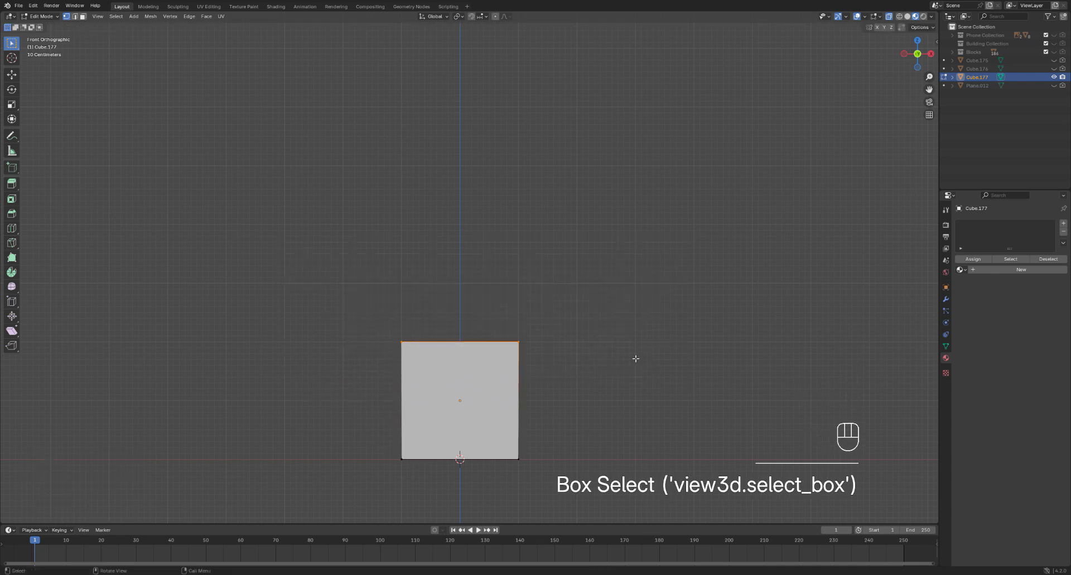
key(g)
key(z)
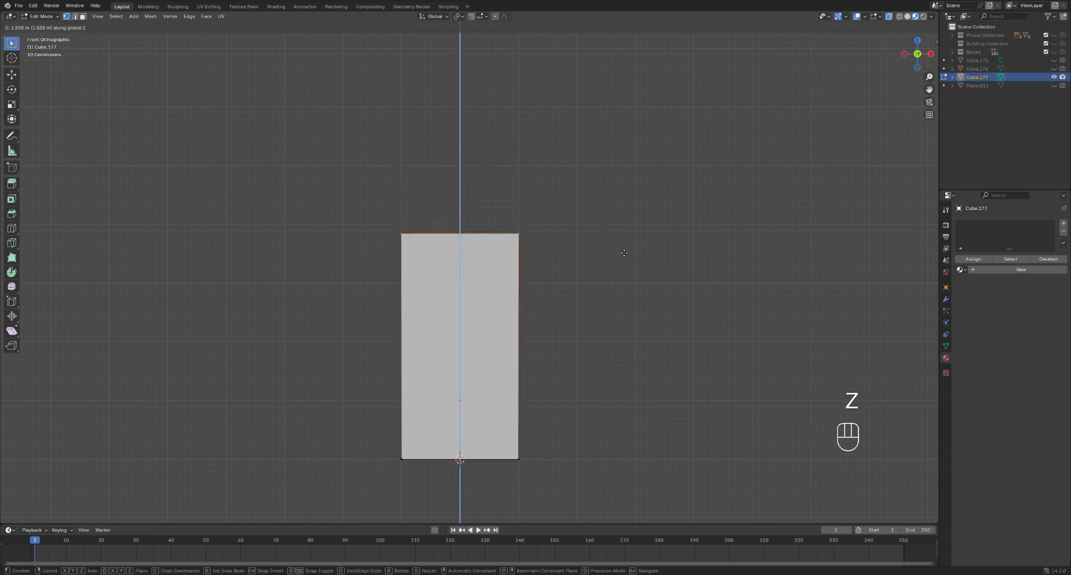
key(ctrl)
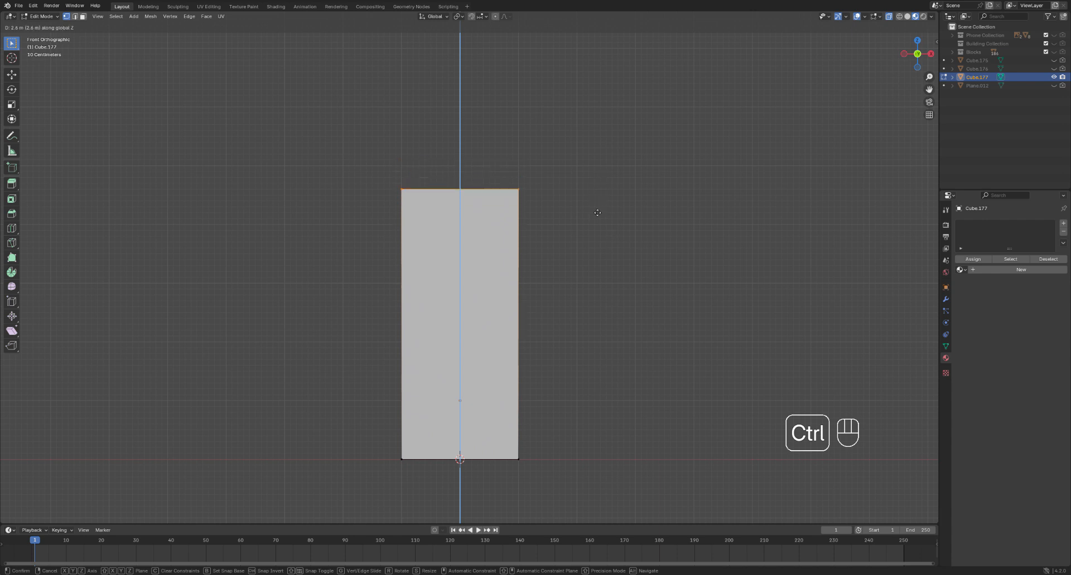
click(595, 242)
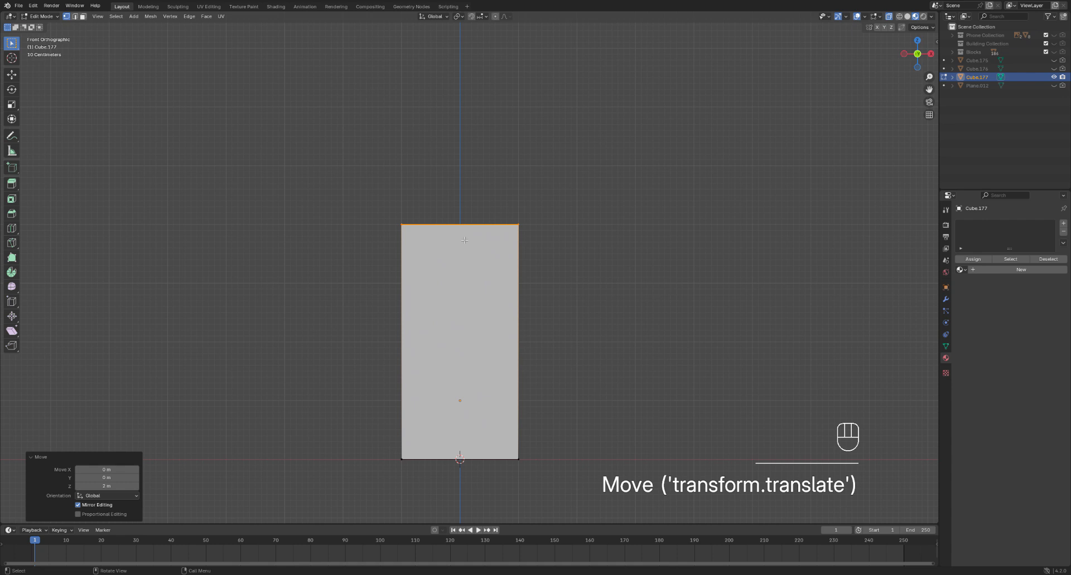
Step: Subdivide the entire block with 8 cuts and clear the selection
key(a)
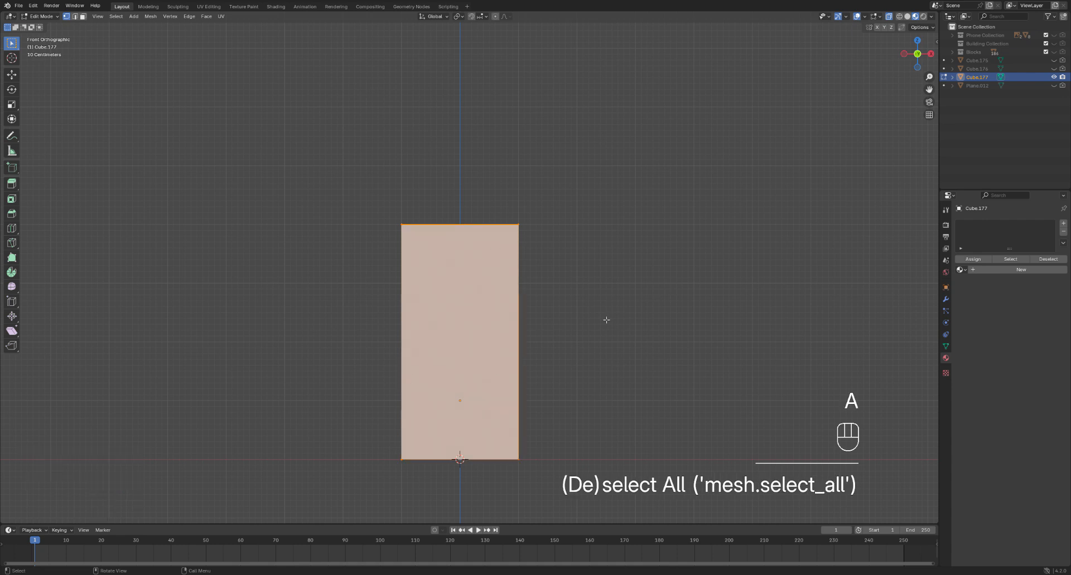
right_click(518, 259)
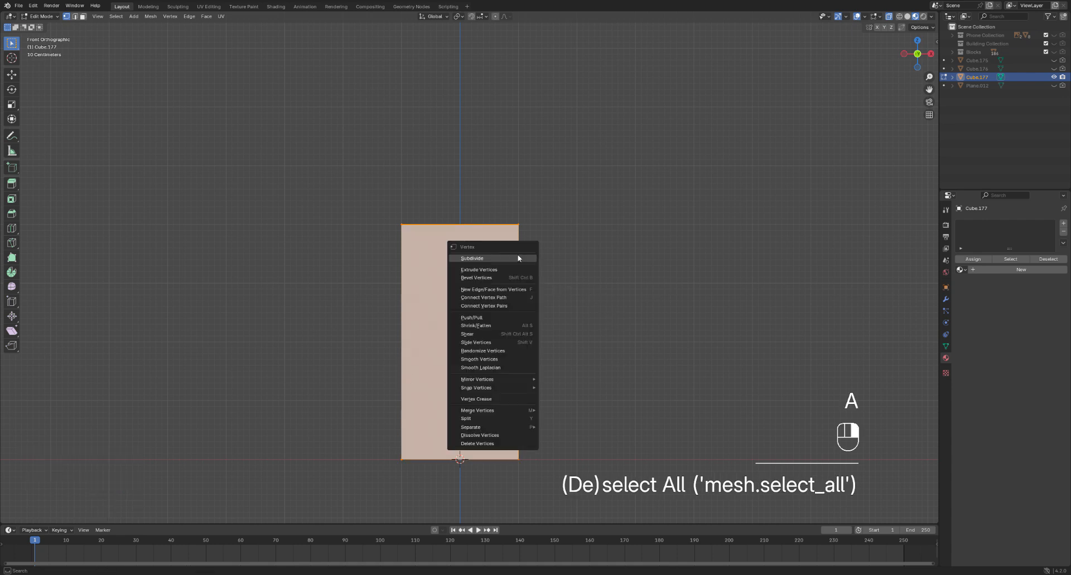
click(478, 259)
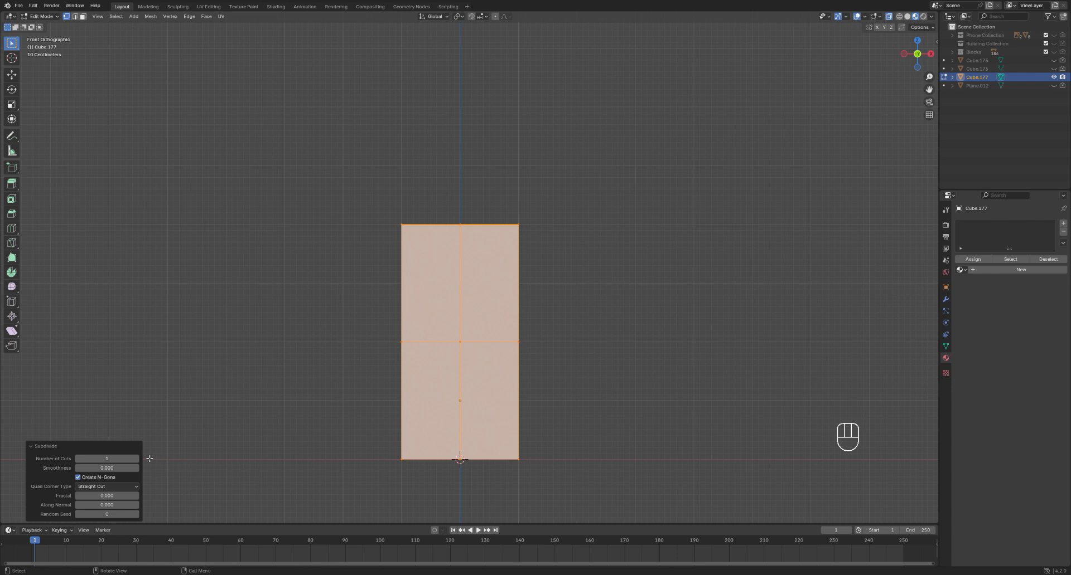
click(120, 459)
text(8)
key(Return)
scroll(396, 341, up, 3)
scroll(395, 341, down, 3)
click(379, 269)
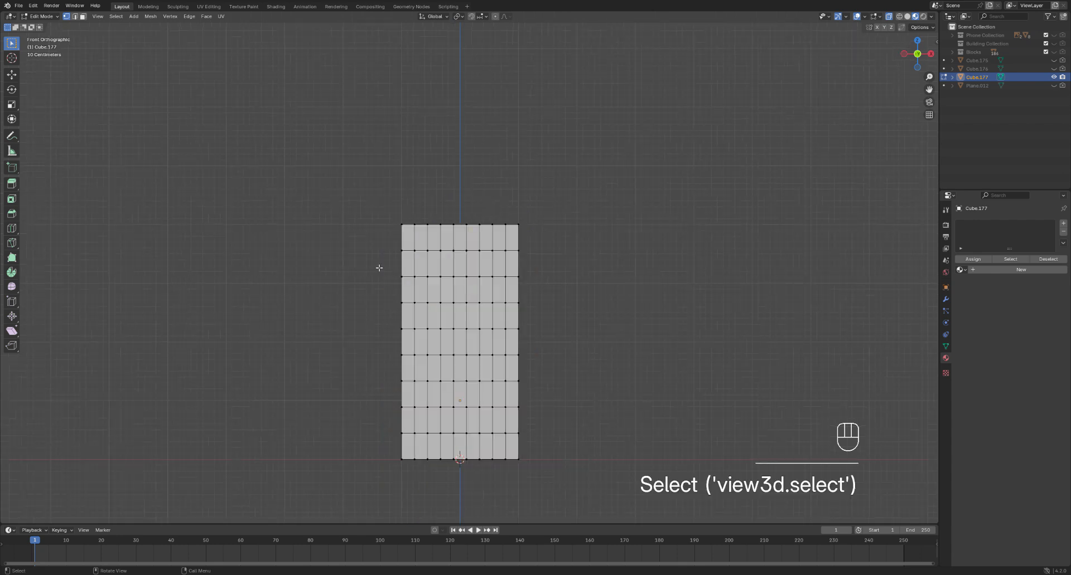
Step: In face select mode, select the front and back window faces in columns 2, 5 and 8 of rows 2, 4, 6 and 8
click(83, 17)
scroll(413, 272, up, 2)
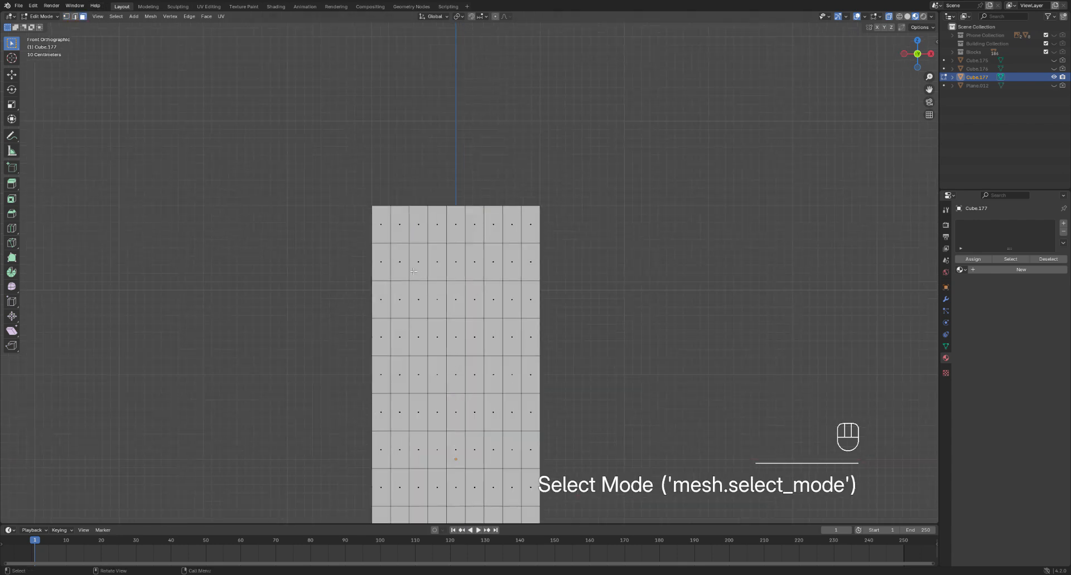
click(397, 257)
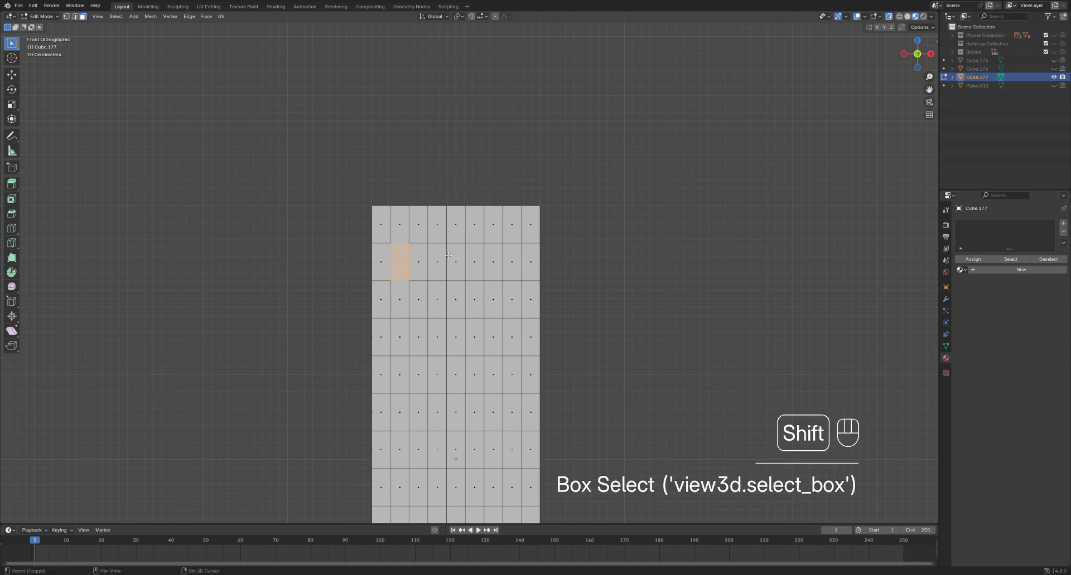
shift+click(455, 260)
shift+click(506, 257)
shift+click(397, 337)
shift+click(456, 338)
shift+click(515, 349)
shift+click(405, 412)
shift+click(455, 411)
shift+click(510, 408)
shift+click(400, 485)
shift+click(456, 486)
shift+click(512, 487)
Step: Add the matching window faces in columns 2, 5 and 8 on the side walls, and delete all selected faces
mouse_move(929, 90)
mouse_down()
mouse_move(930, 63)
mouse_move(930, 90)
mouse_up()
shift+click(903, 54)
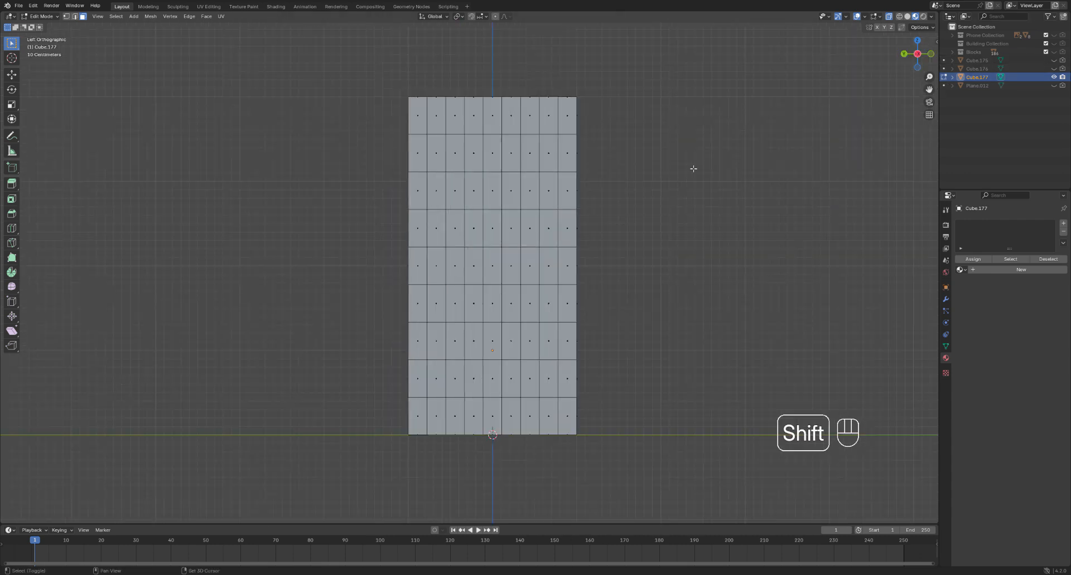
shift+drag(434, 146, 497, 159)
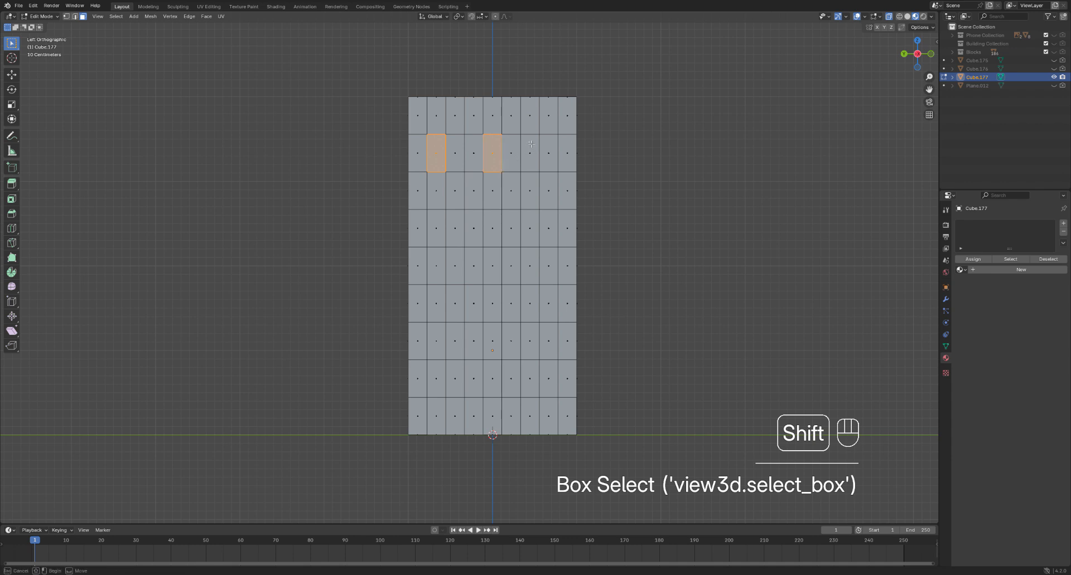
shift+drag(542, 146, 549, 158)
shift+drag(434, 222, 550, 236)
shift+drag(436, 302, 550, 310)
shift+drag(433, 373, 551, 384)
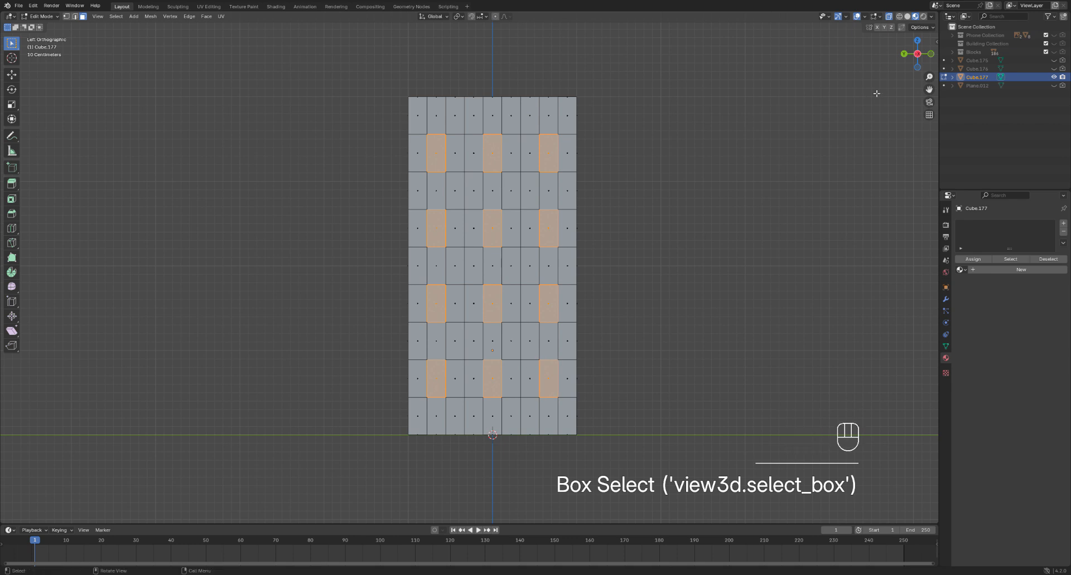
drag(909, 60, 976, 73)
key(Delete)
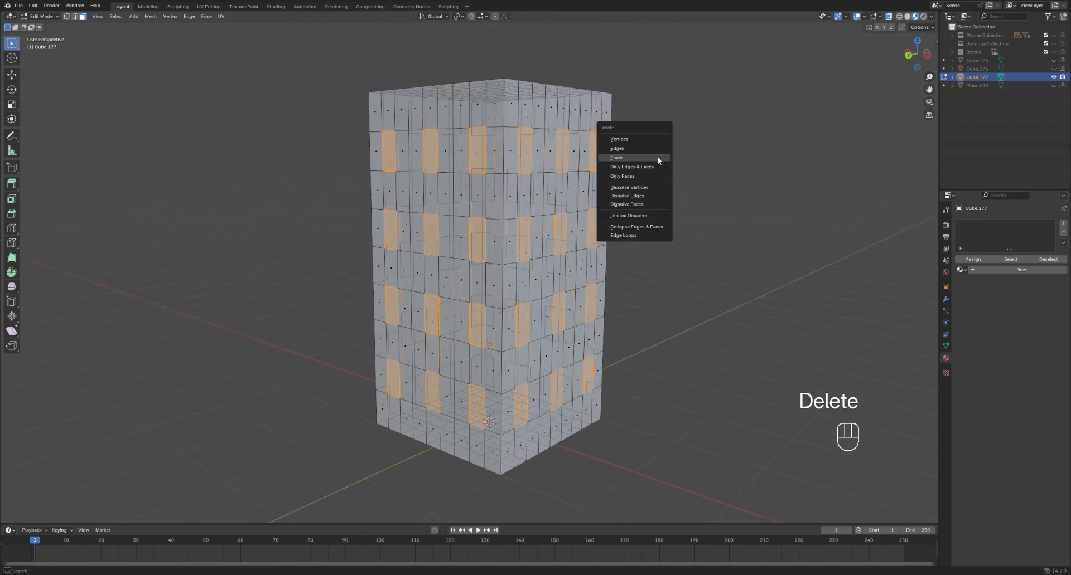
click(657, 158)
drag(920, 54, 918, 45)
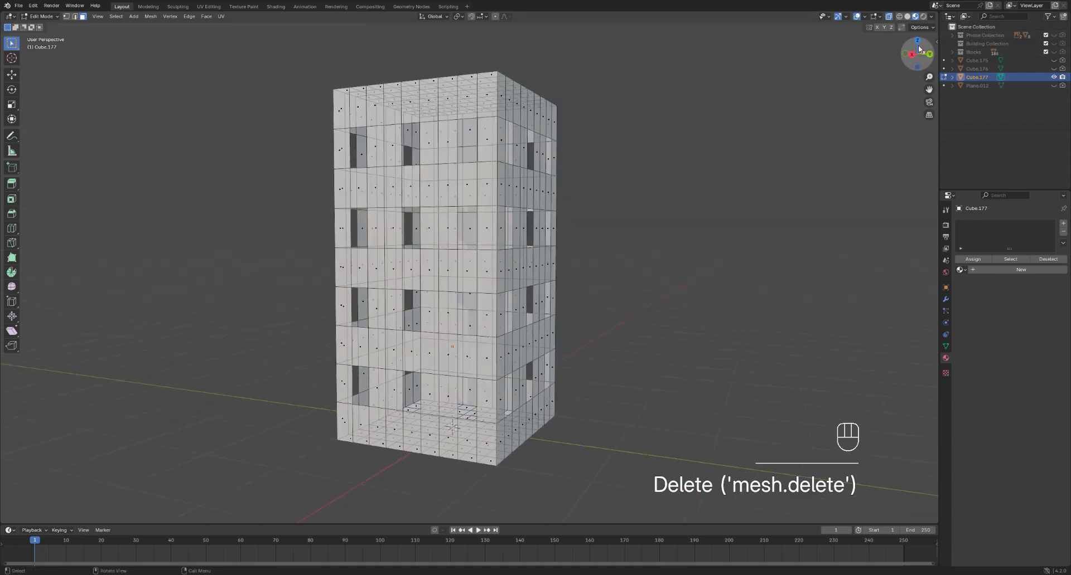
Step: In vertex select mode, select the corner vertices of all twelve window openings from the back view
click(66, 17)
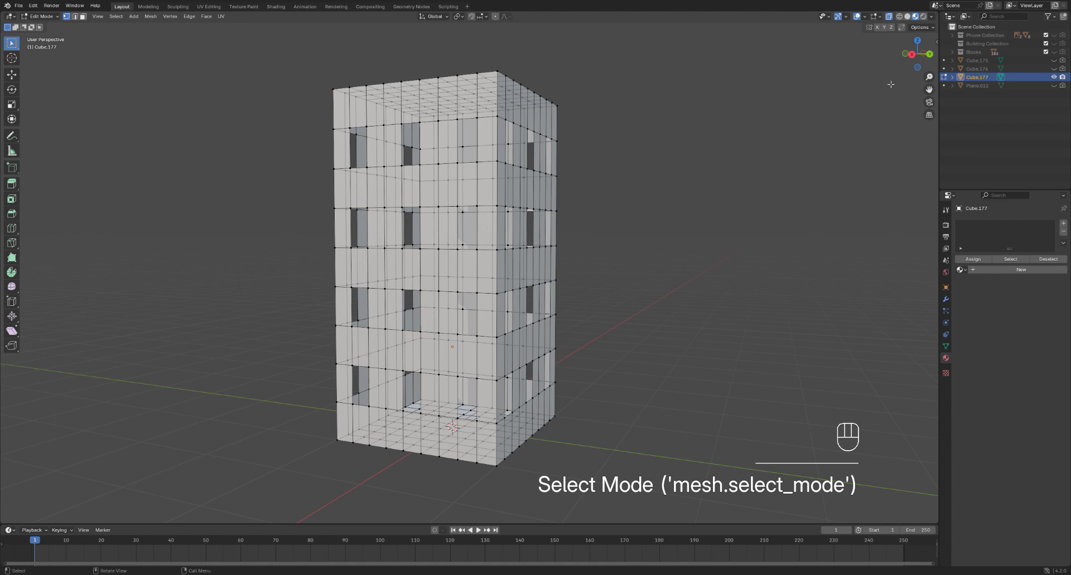
click(929, 55)
scroll(400, 72, up, 3)
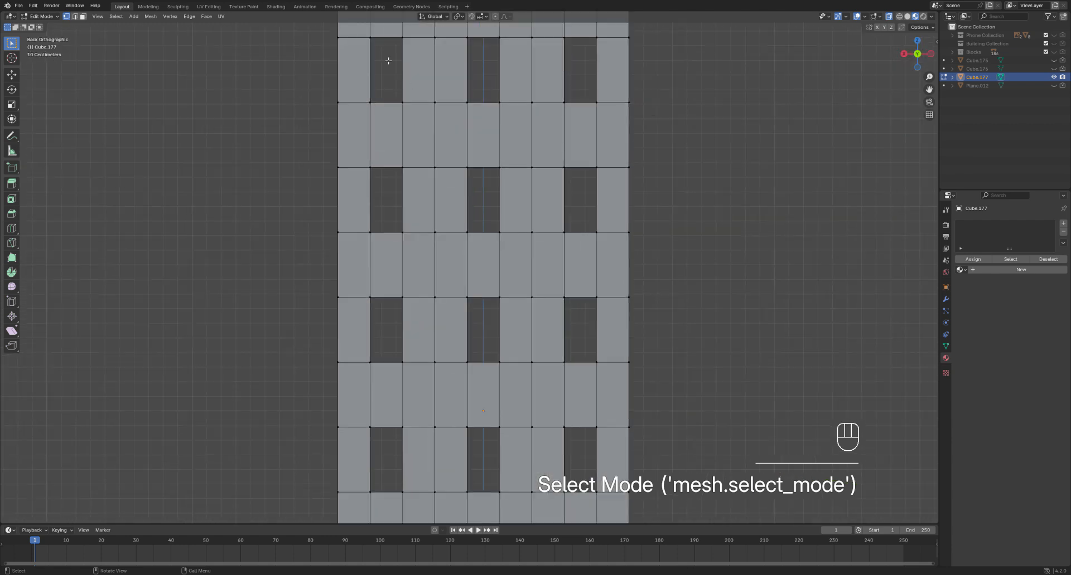
scroll(400, 72, down, 2)
shift+drag(393, 105, 426, 155)
shift+drag(462, 103, 493, 157)
shift+drag(528, 103, 561, 156)
shift+drag(397, 193, 425, 246)
shift+drag(464, 194, 494, 247)
shift+drag(532, 190, 557, 258)
shift+drag(400, 286, 425, 334)
shift+drag(464, 286, 492, 335)
shift+drag(532, 285, 559, 335)
shift+drag(399, 382, 495, 427)
shift+drag(529, 366, 569, 441)
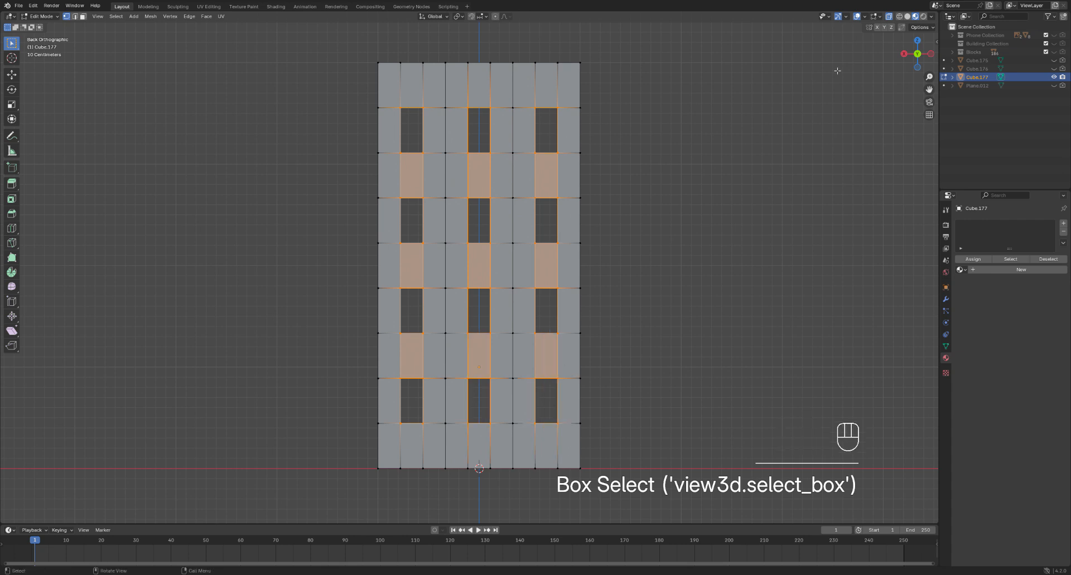
Step: Extrude the selected window edges inward by scaling them to 0.9 along Y
click(930, 54)
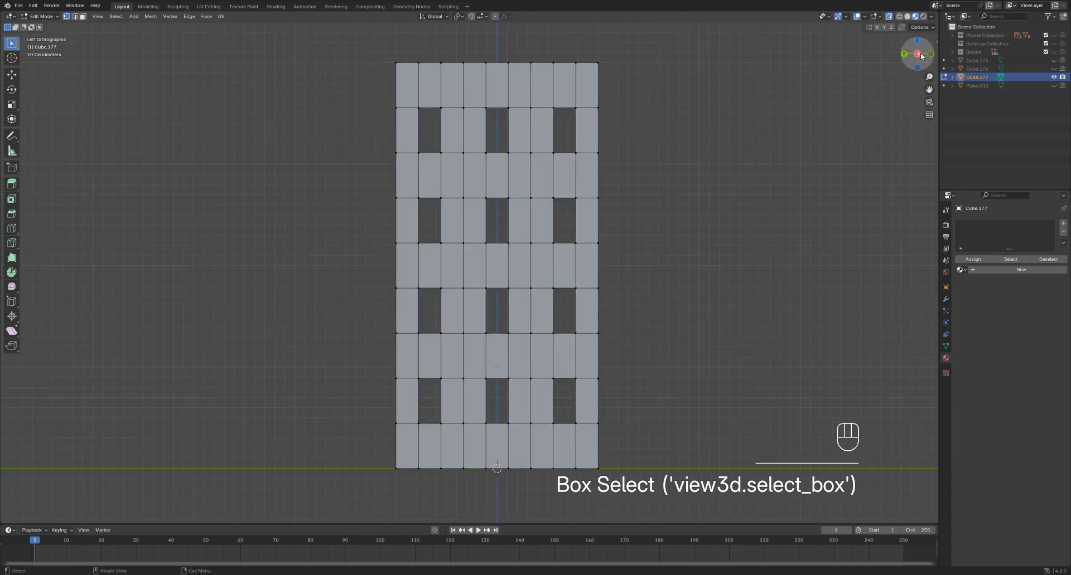
key(e)
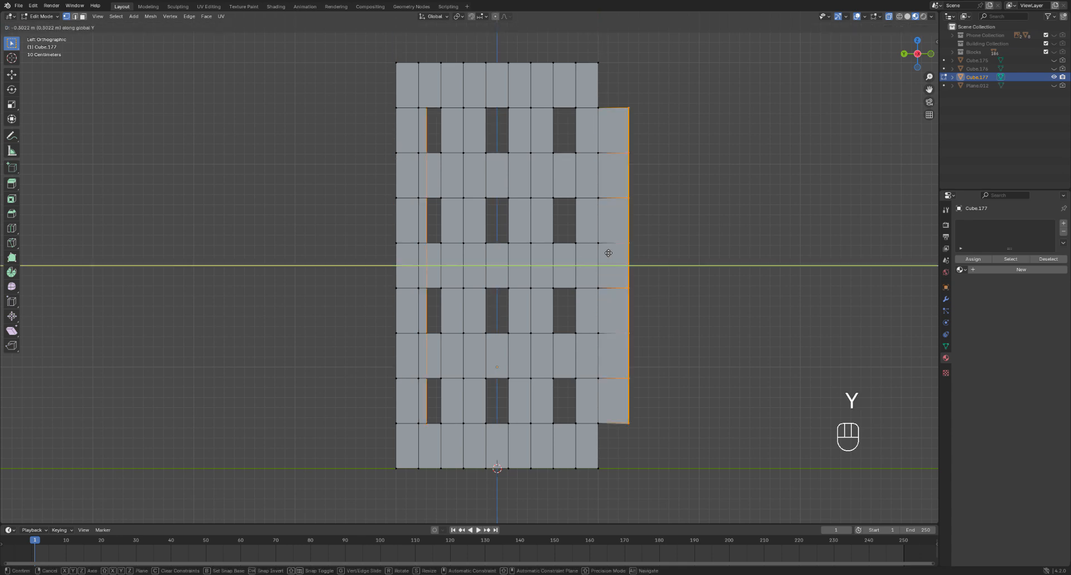
key(y)
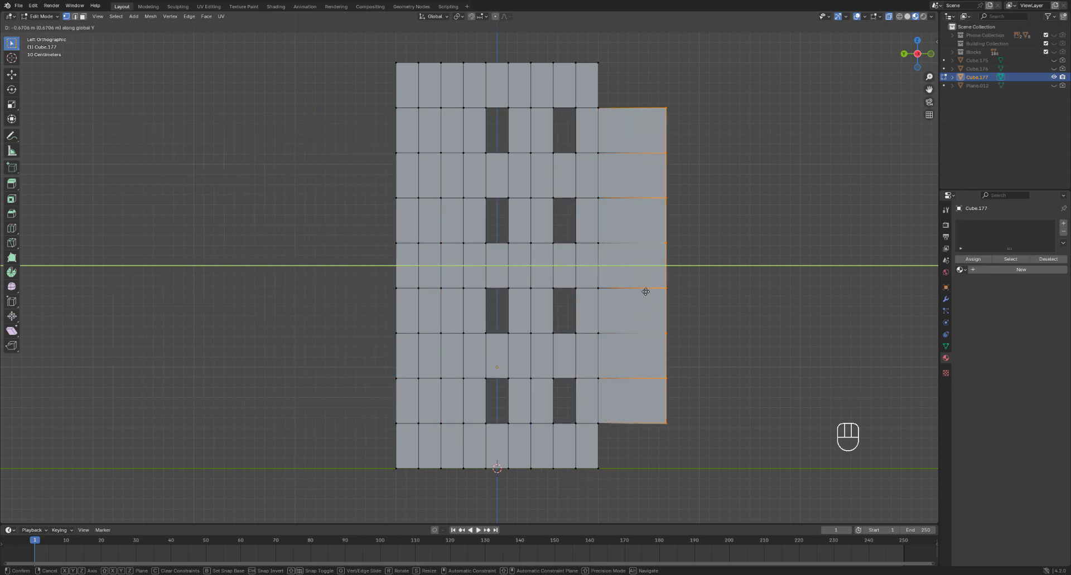
key(s)
key(ctrl)
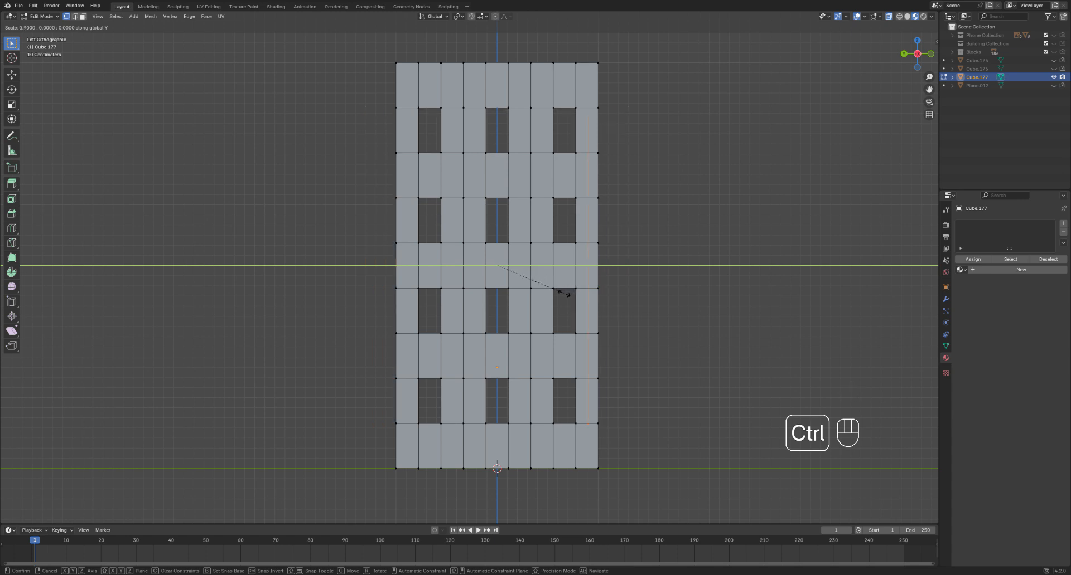
click(556, 294)
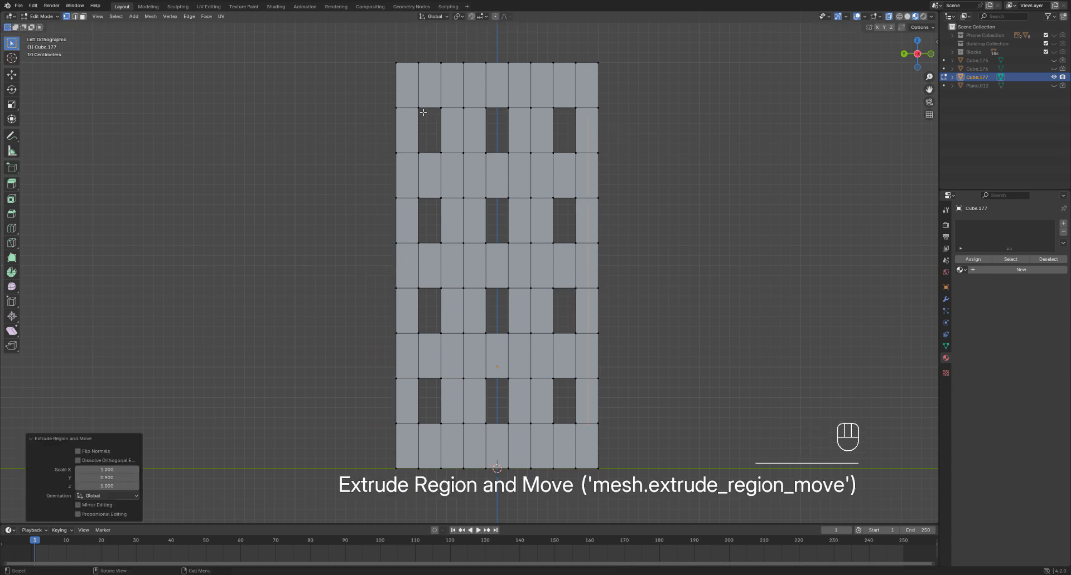
Step: Select the corner vertices of all twelve window openings on the side wall from the right view
mouse_move(916, 53)
mouse_down()
mouse_move(884, 63)
mouse_move(915, 54)
mouse_up()
click(915, 55)
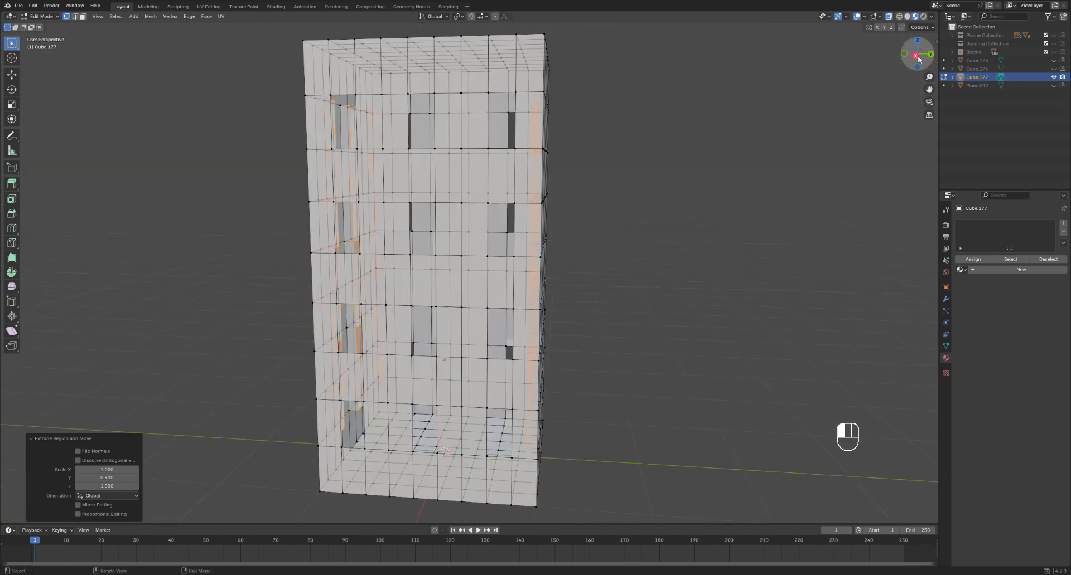
key(Tab)
key(Tab)
shift+drag(360, 103, 389, 155)
shift+drag(426, 104, 456, 157)
shift+drag(494, 104, 523, 156)
shift+drag(360, 195, 389, 246)
shift+drag(427, 195, 456, 246)
shift+drag(494, 195, 523, 247)
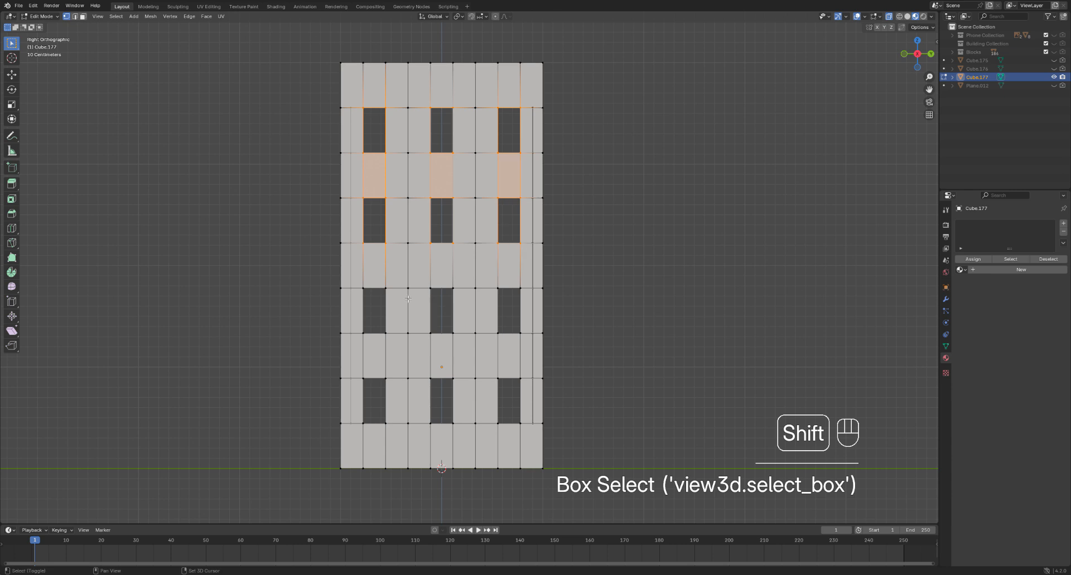
shift+drag(366, 284, 391, 335)
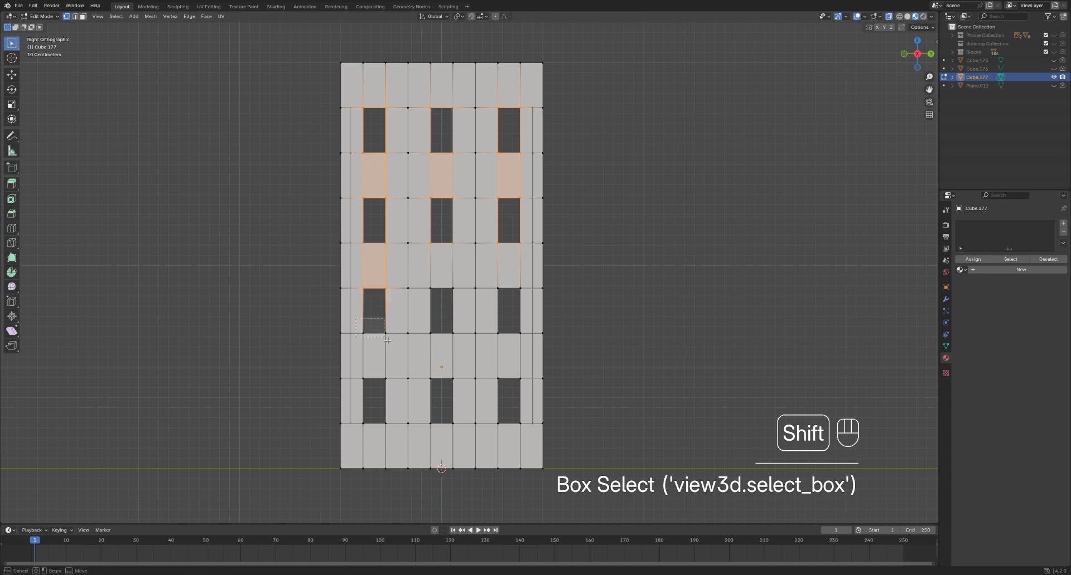
shift+drag(428, 284, 455, 338)
shift+drag(496, 273, 525, 355)
shift+drag(365, 370, 386, 424)
shift+drag(423, 372, 464, 426)
shift+drag(488, 373, 525, 435)
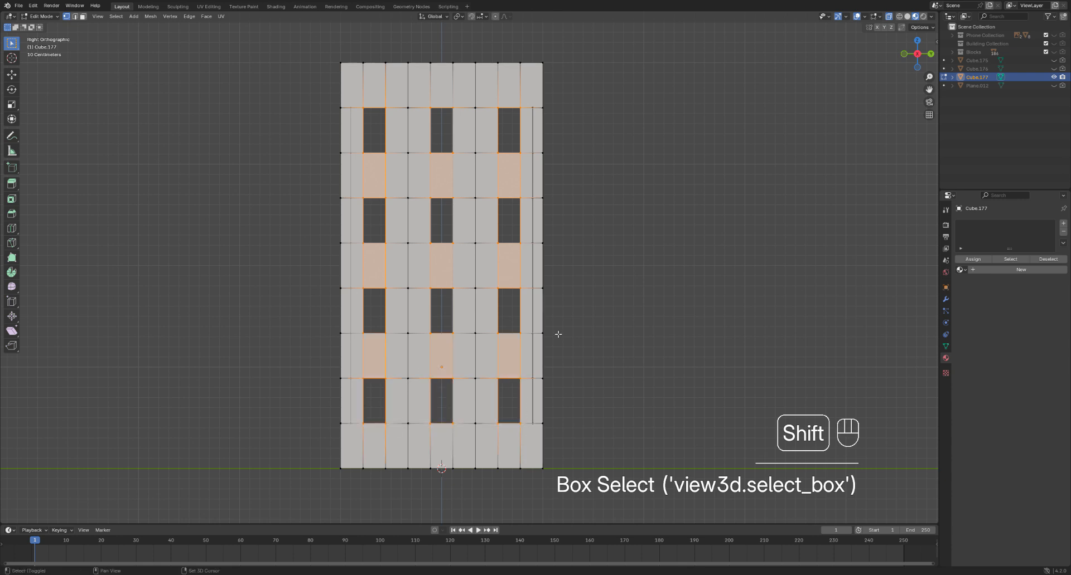
Step: Extrude the selected side-wall window edges inward by scaling them along X, and return to Object Mode
click(930, 54)
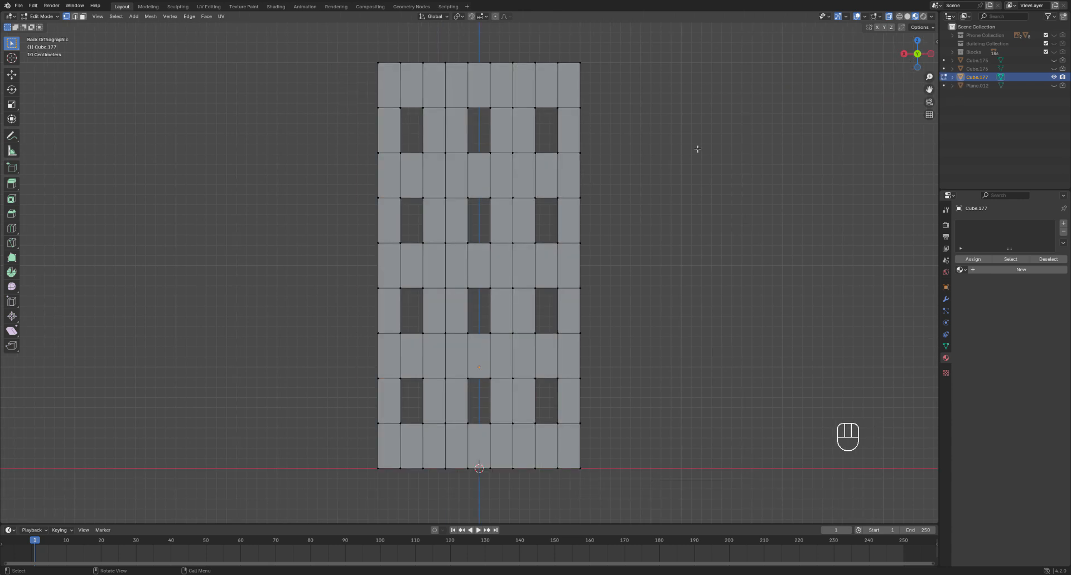
scroll(663, 251, down, 3)
scroll(691, 334, up, 2)
key(e)
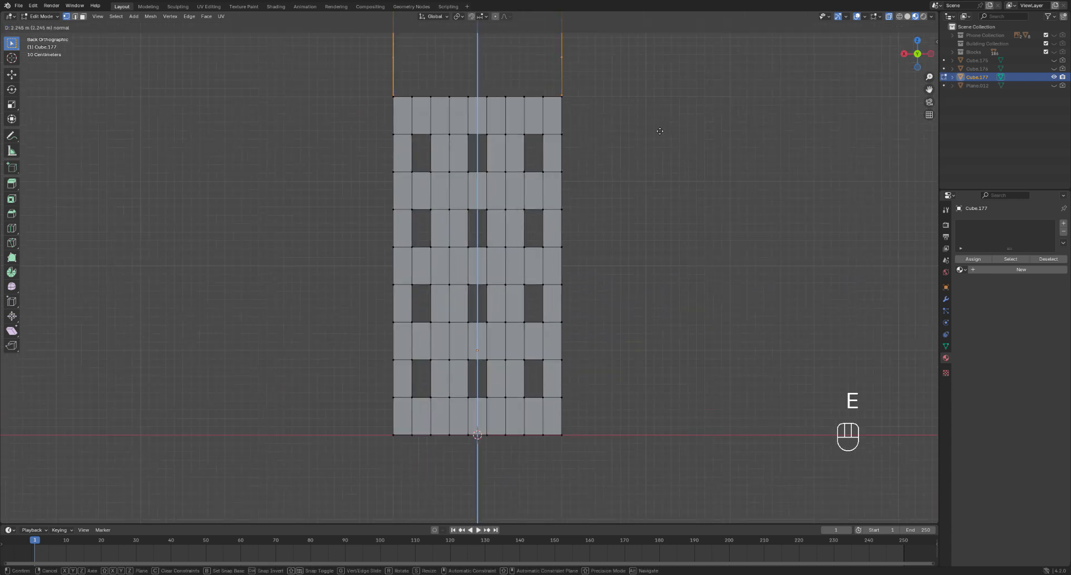
right_click(677, 226)
key(s)
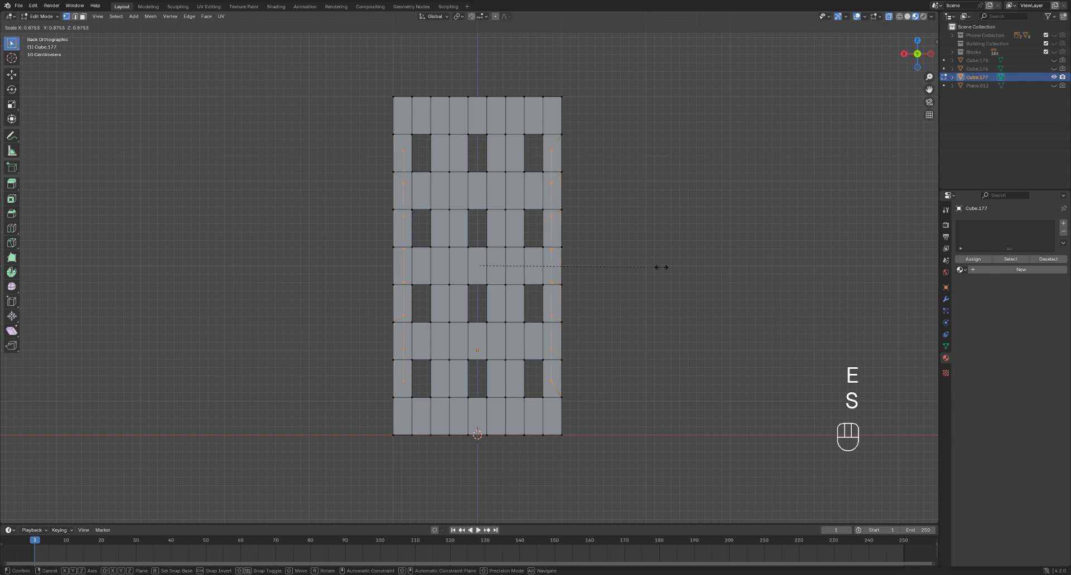
key(x)
key(ctrl)
click(673, 282)
key(Tab)
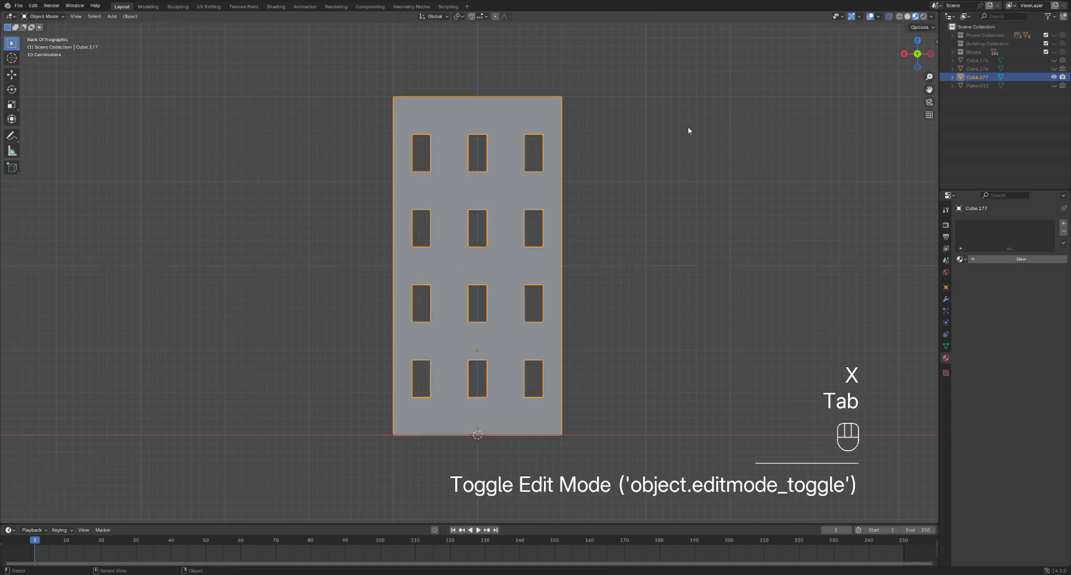
Step: Add a 2 m cube at the world origin
drag(910, 56, 1053, 53)
scroll(492, 170, down, 2)
scroll(492, 171, up, 1)
scroll(492, 171, down, 1)
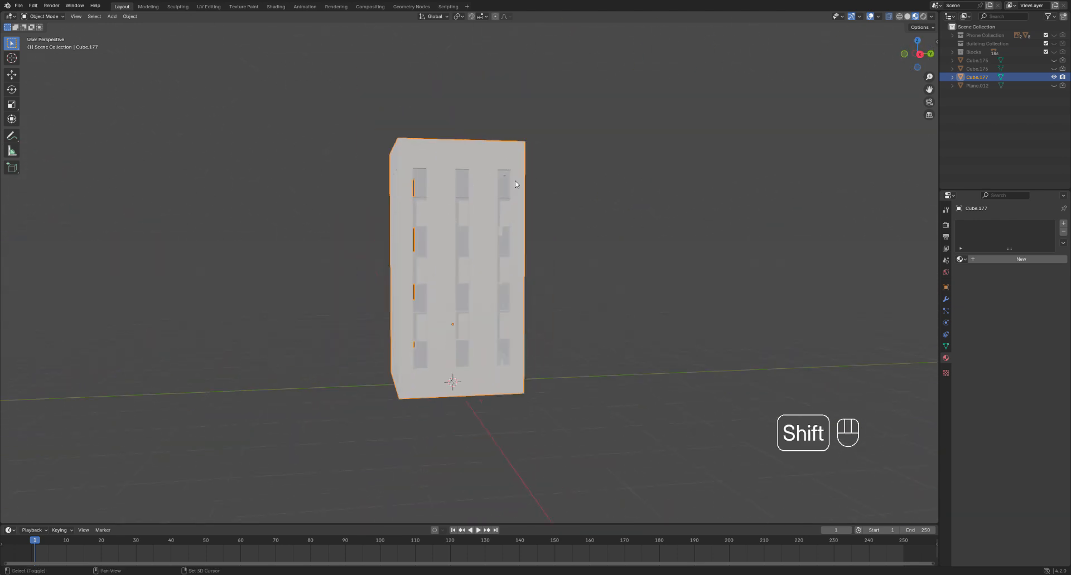
click(920, 54)
key(shift+a)
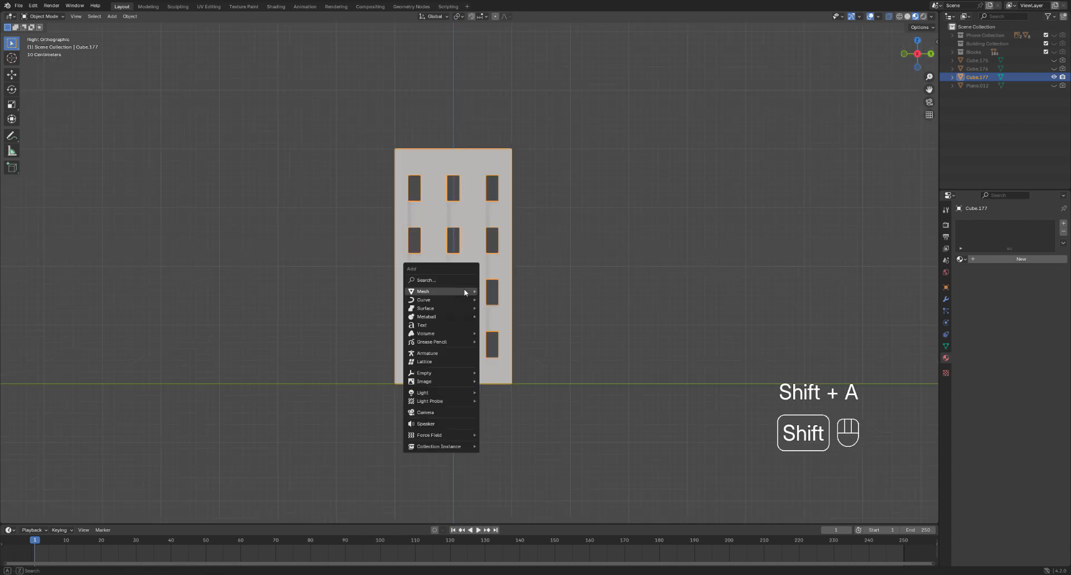
mouse_move(457, 291)
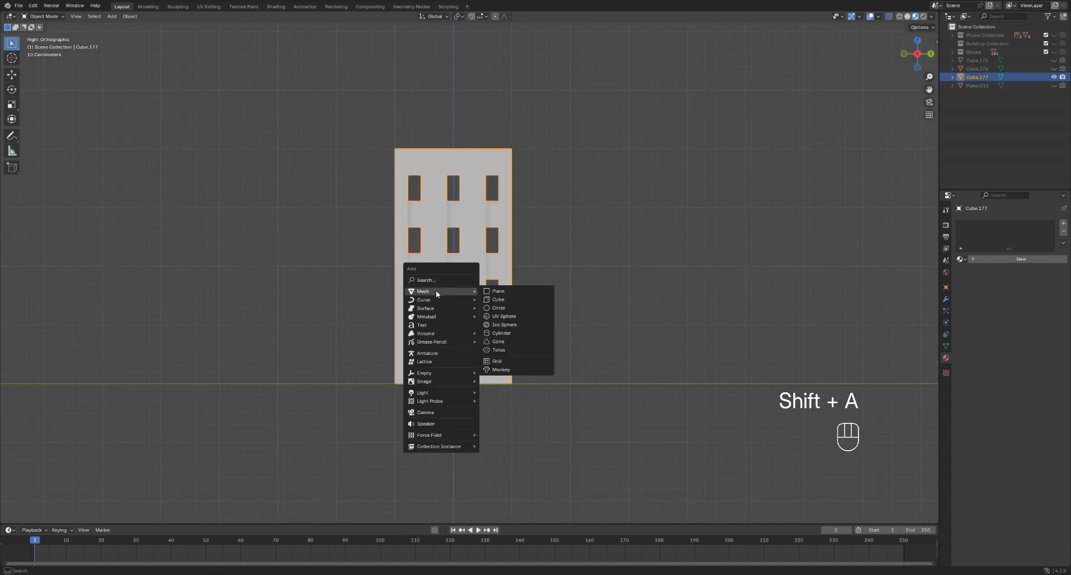
click(497, 300)
scroll(496, 299, down, 3)
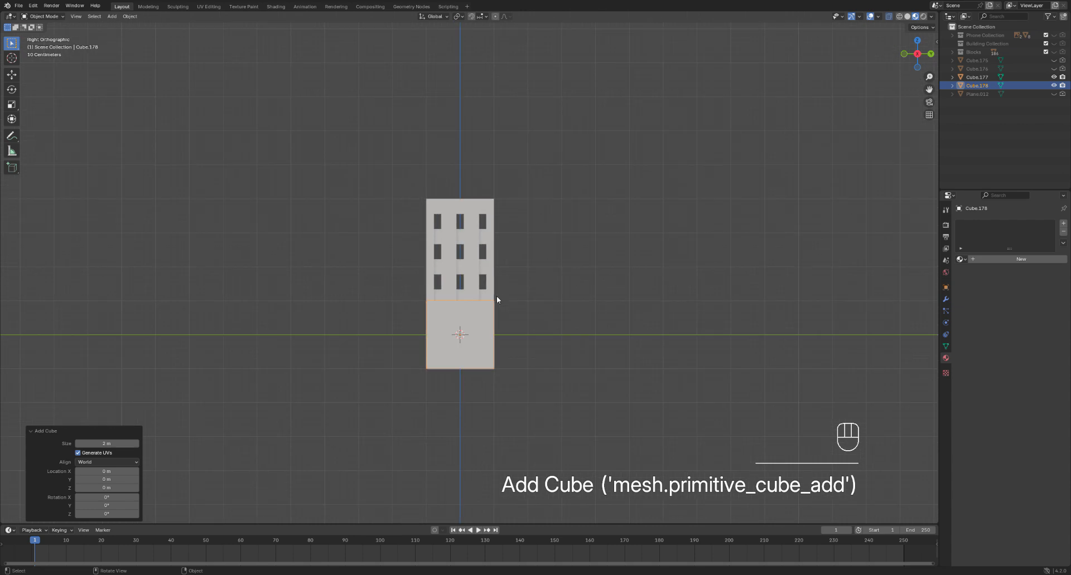
Step: Scale the new cube by 2 along Z and move it up 2 m so it coincides with the building
scroll(493, 289, up, 4)
scroll(456, 335, down, 3)
key(s)
key(z)
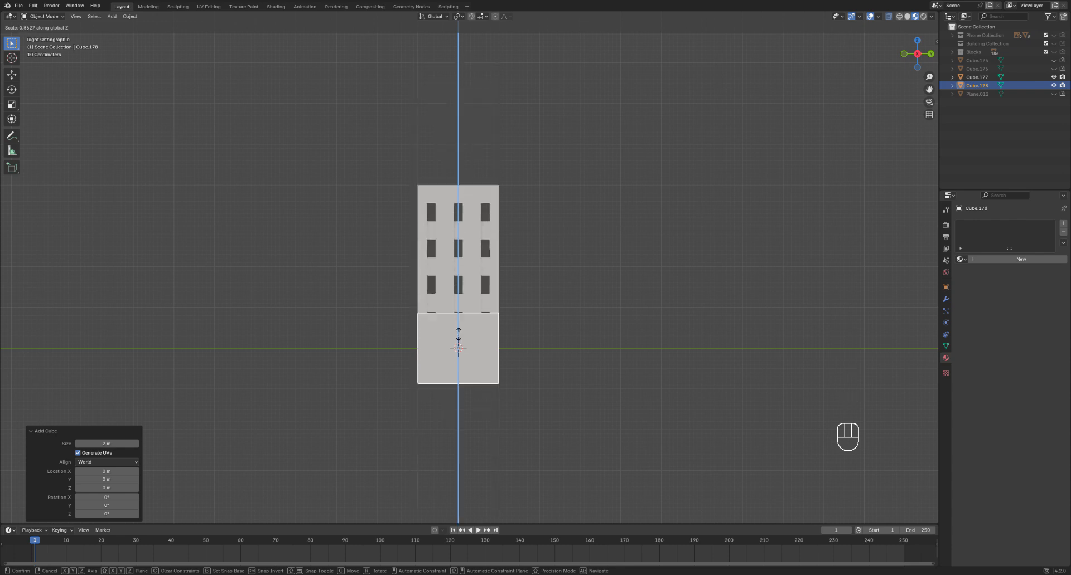
text(2)
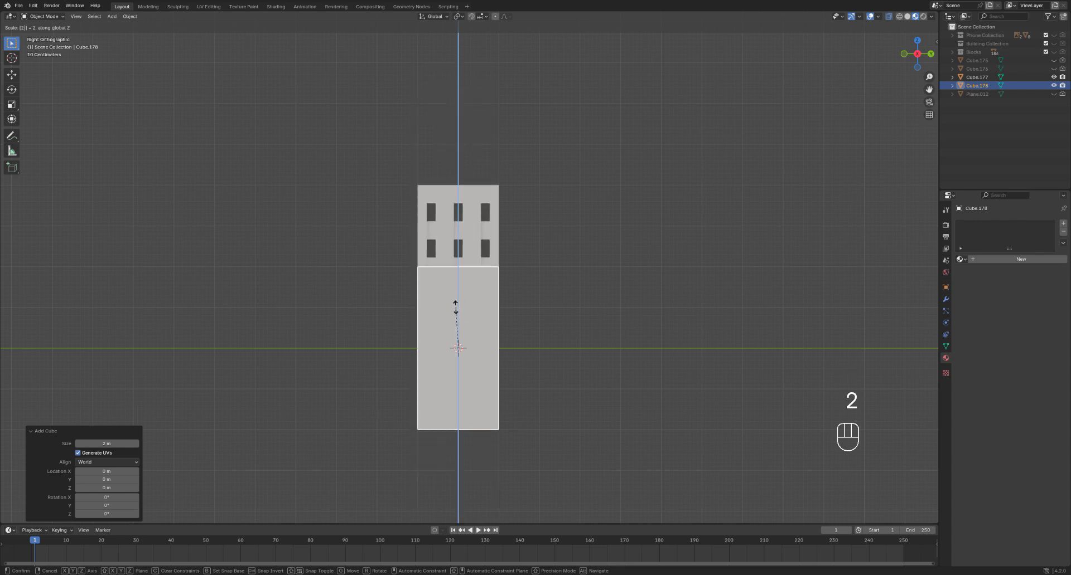
click(456, 306)
key(g)
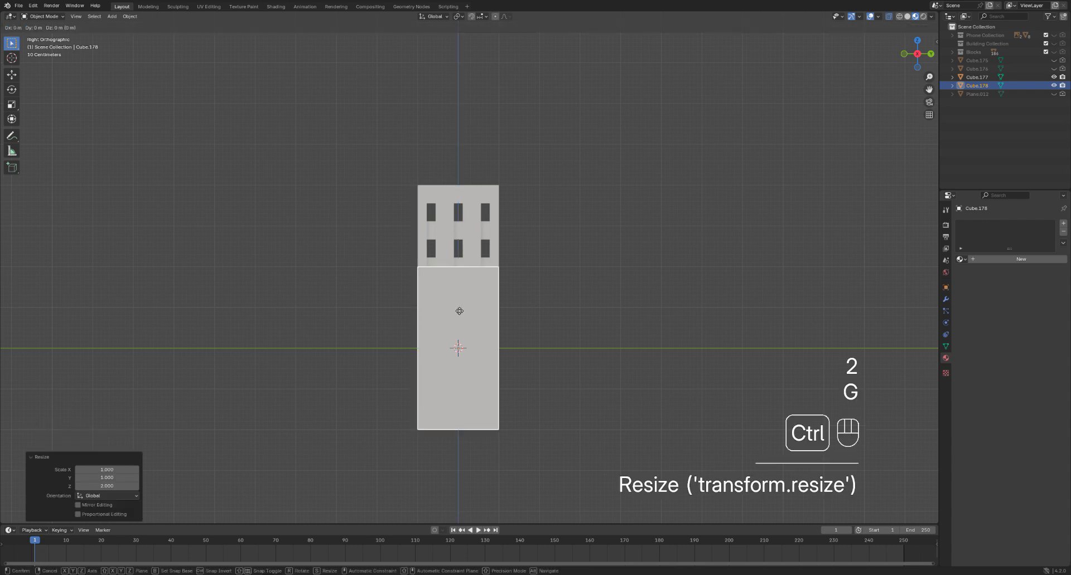
ctrl+click(458, 228)
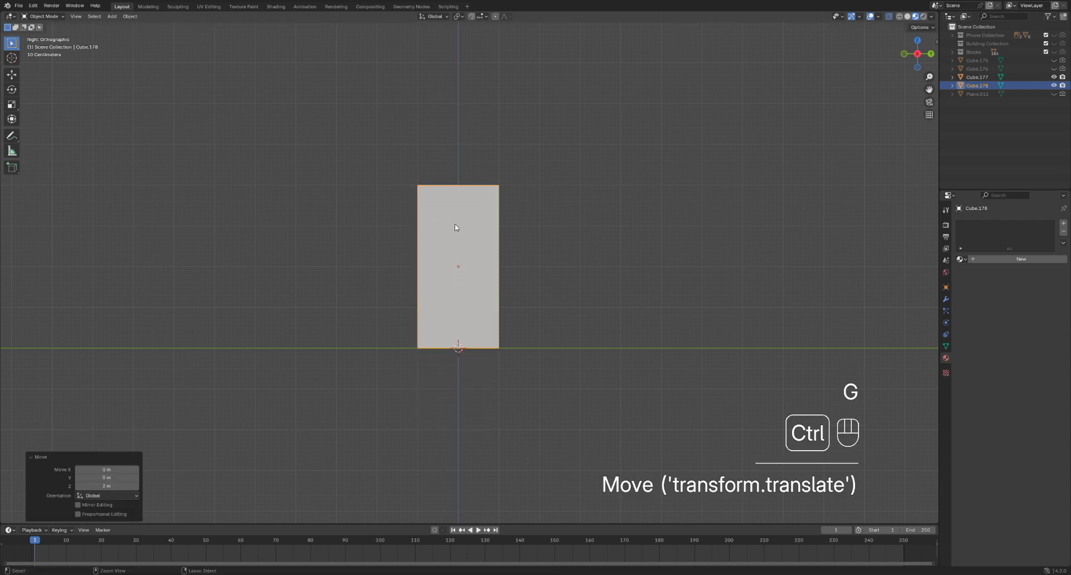
Step: Scale the new cube uniformly to about 0.83 so it sits inside the building walls
scroll(540, 134, up, 2)
key(s)
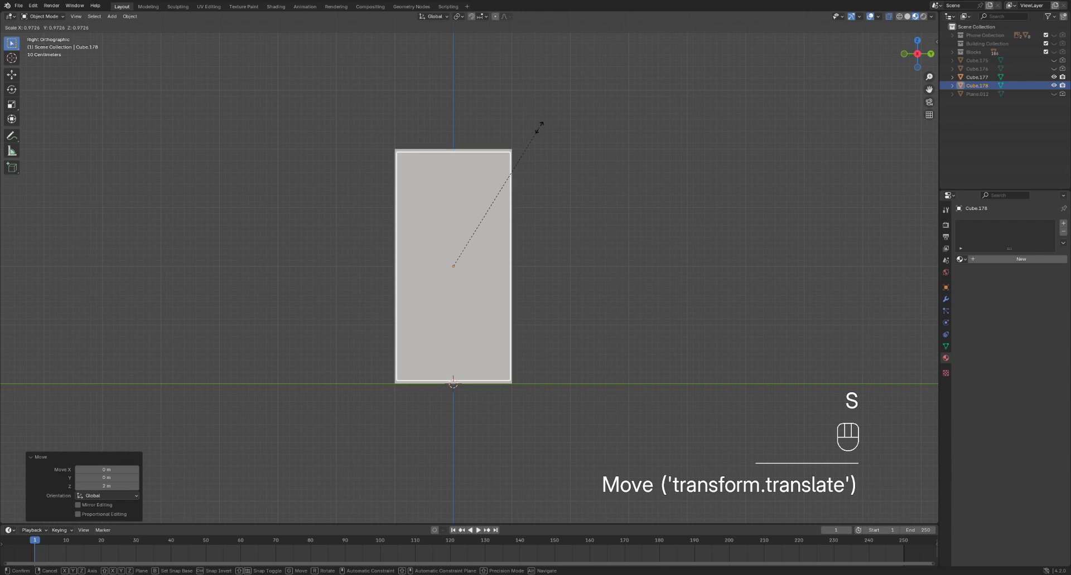
click(527, 150)
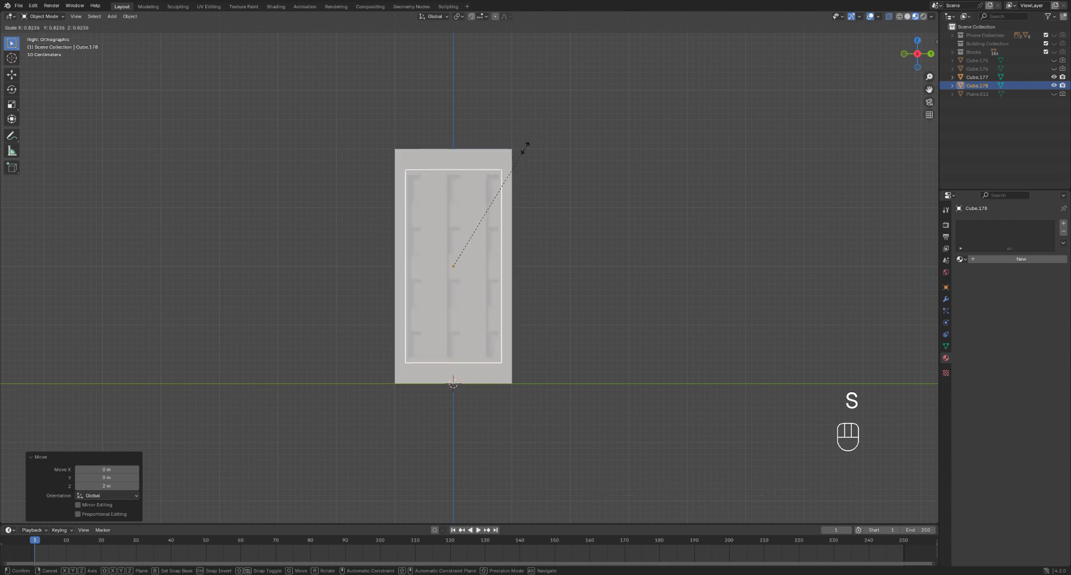
click(569, 217)
Step: Give the inner cube a new material with a medium blue base color, hue about 0.628
click(498, 195)
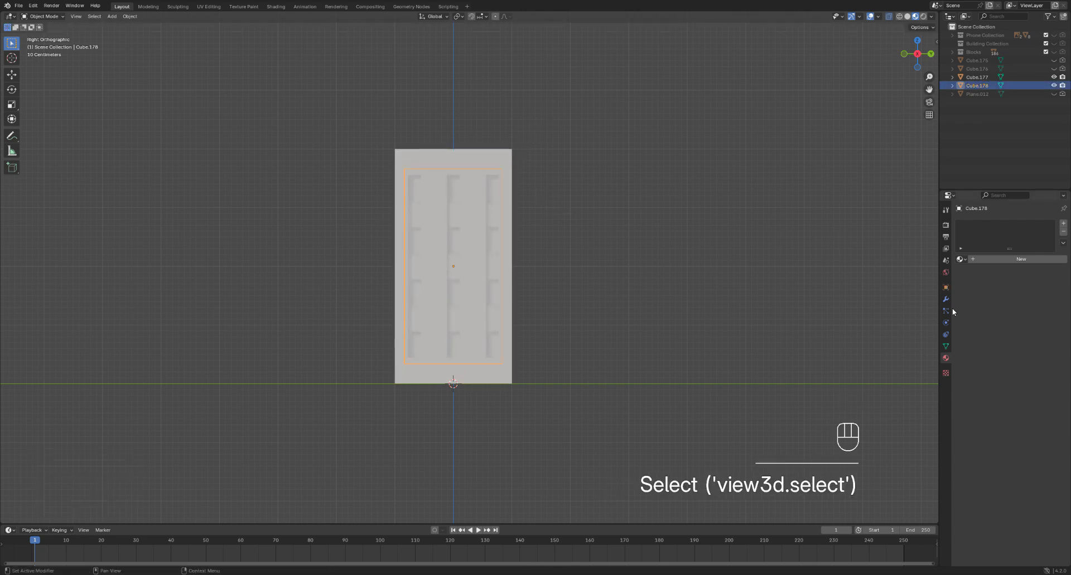
click(983, 261)
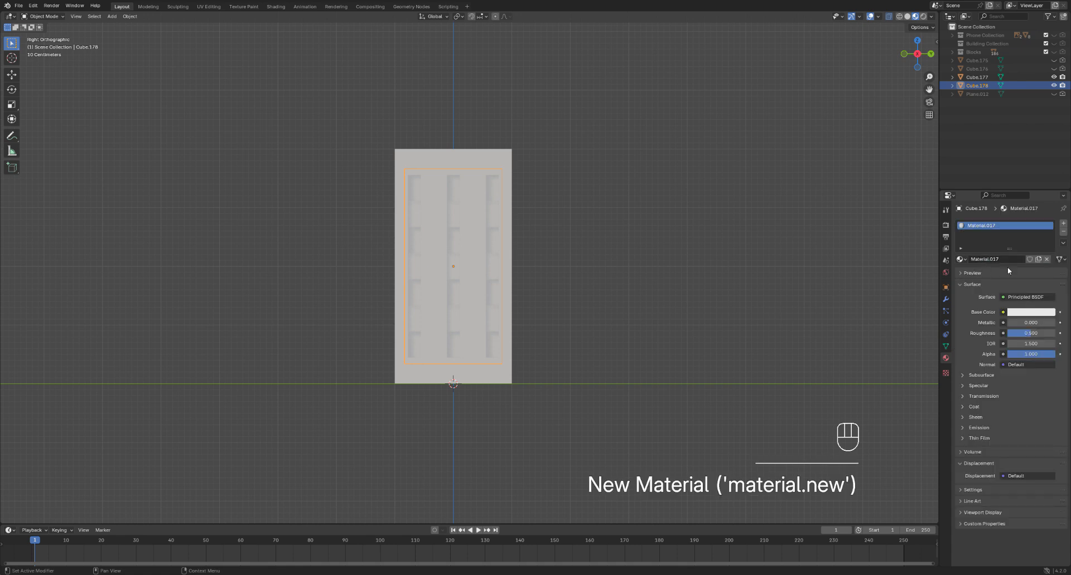
click(1036, 312)
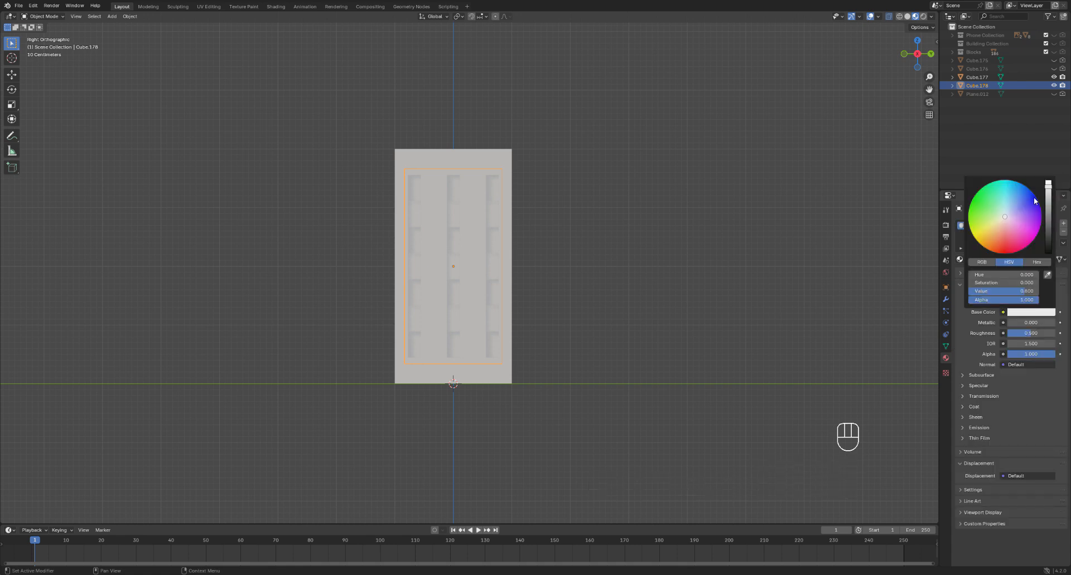
click(1012, 207)
drag(1012, 207, 1019, 197)
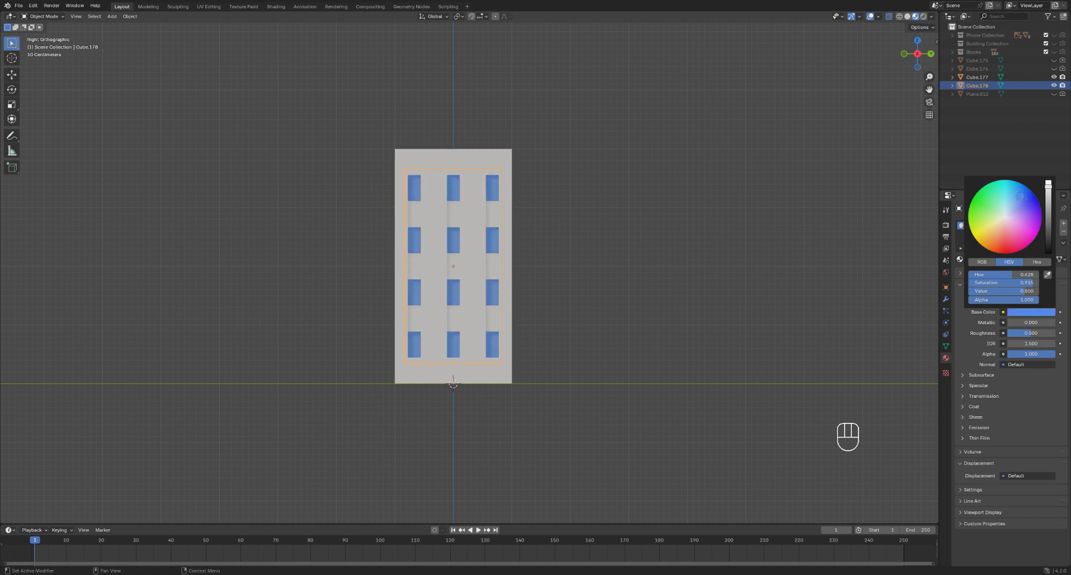
click(743, 169)
Step: Switch to the Shading workspace and create a new material for the outer building walls
scroll(743, 168, down, 3)
drag(913, 54, 892, 64)
scroll(626, 189, up, 3)
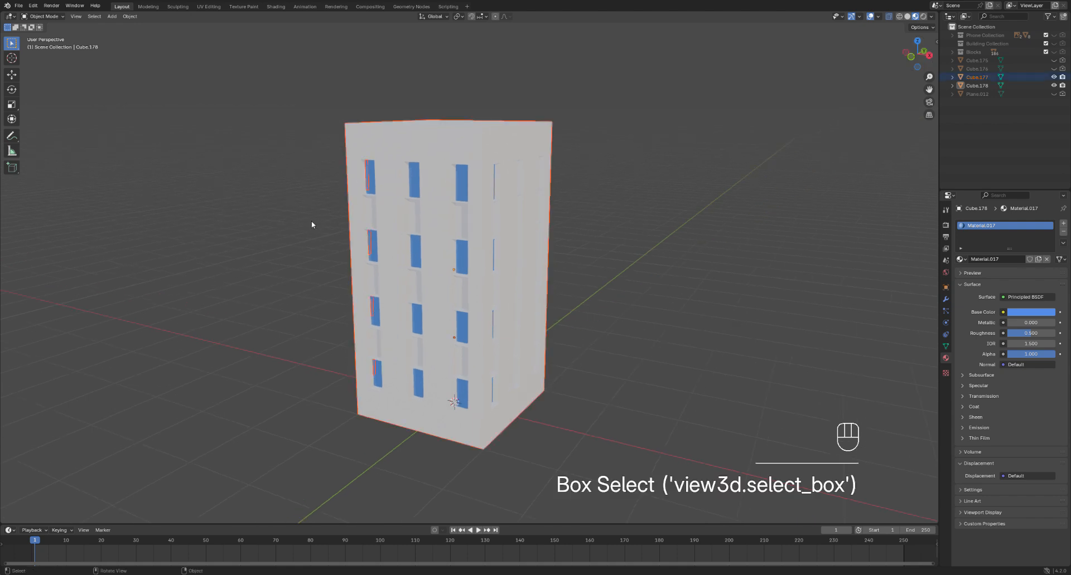
click(358, 277)
scroll(358, 277, down, 2)
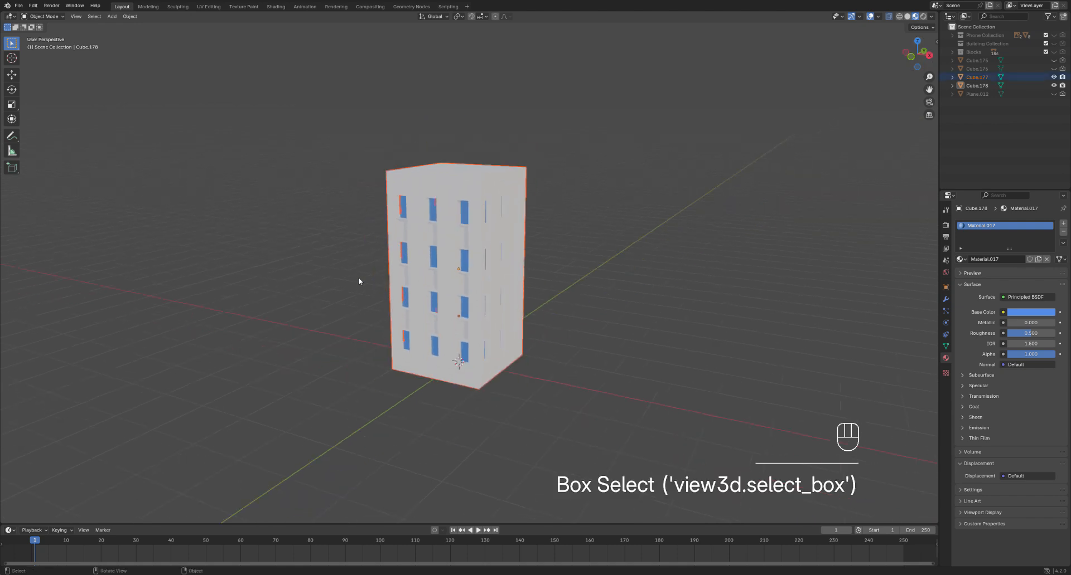
click(276, 6)
scroll(595, 205, up, 1)
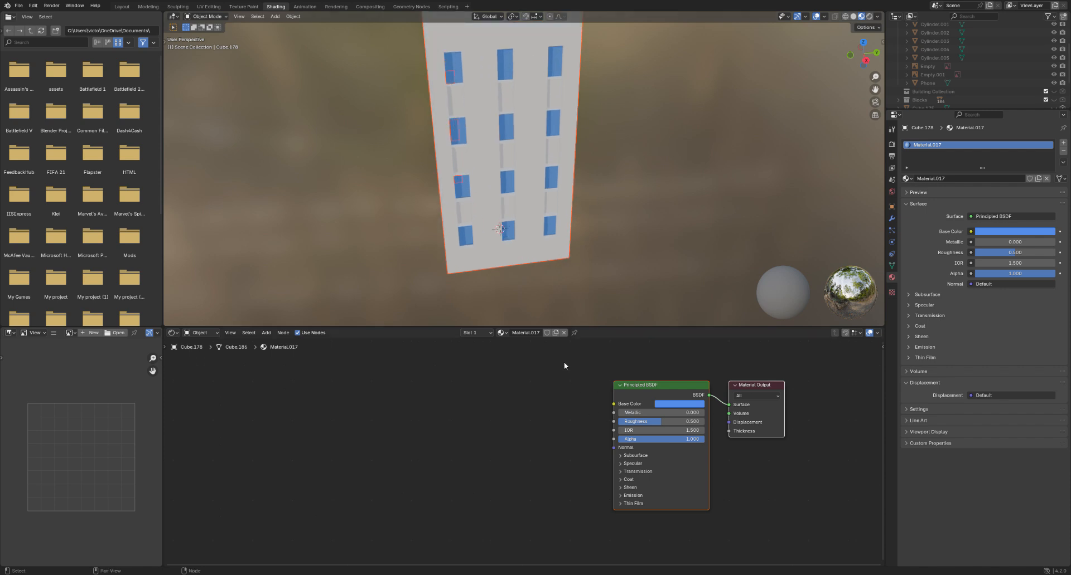
scroll(581, 407, down, 1)
drag(552, 382, 719, 443)
click(521, 182)
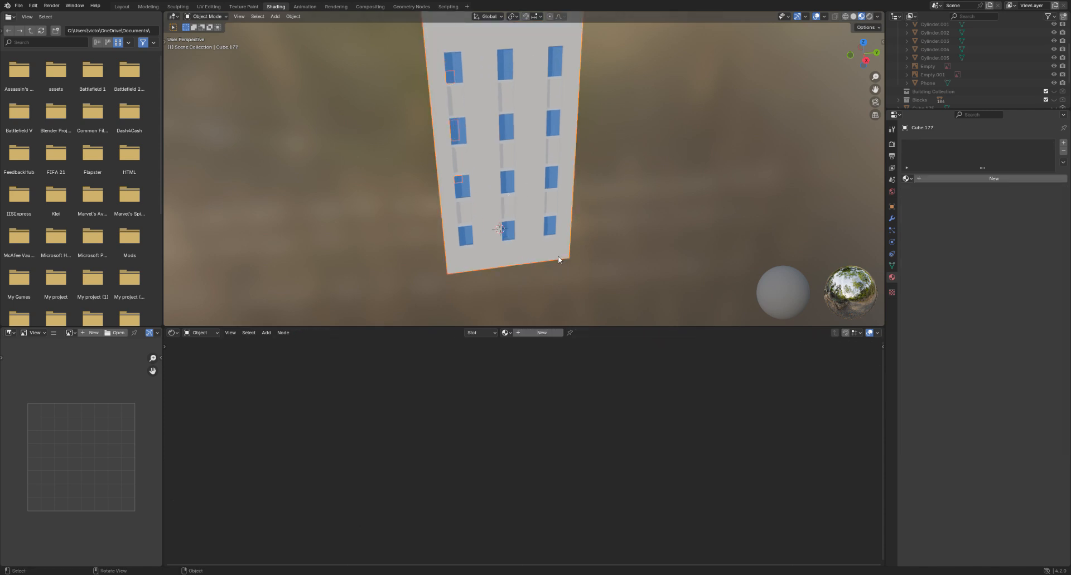
click(539, 333)
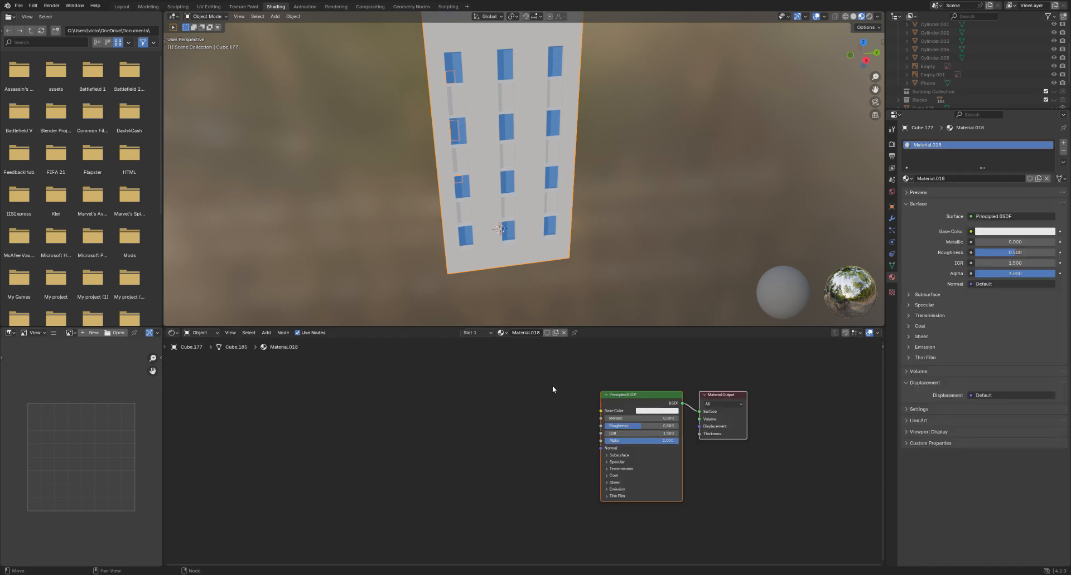
Step: Add a Brick Texture node to the wall material and connect its Color output to the Principled BSDF Base Color
key(shift+a)
click(517, 394)
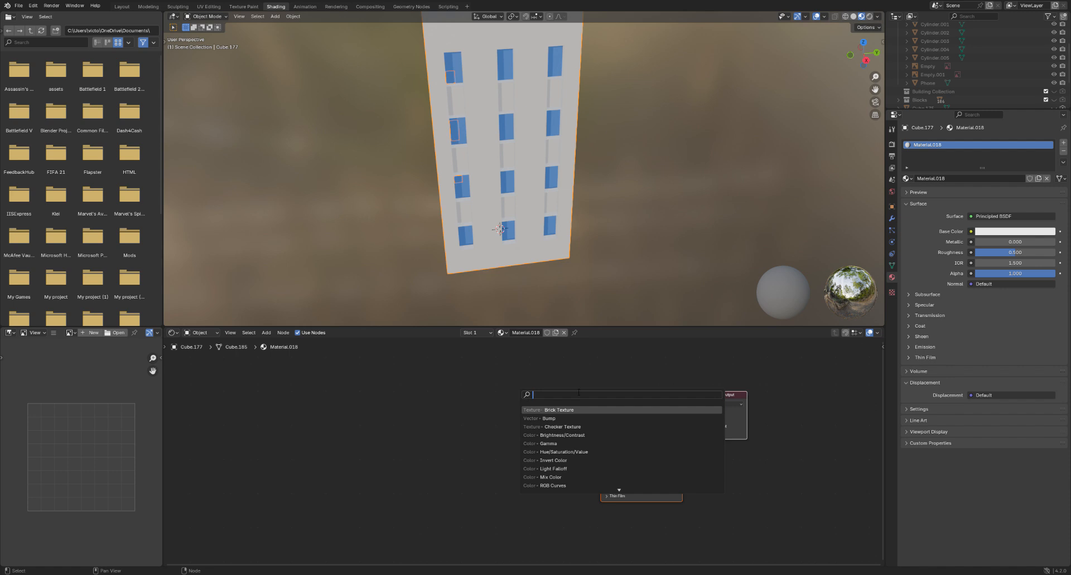
click(569, 410)
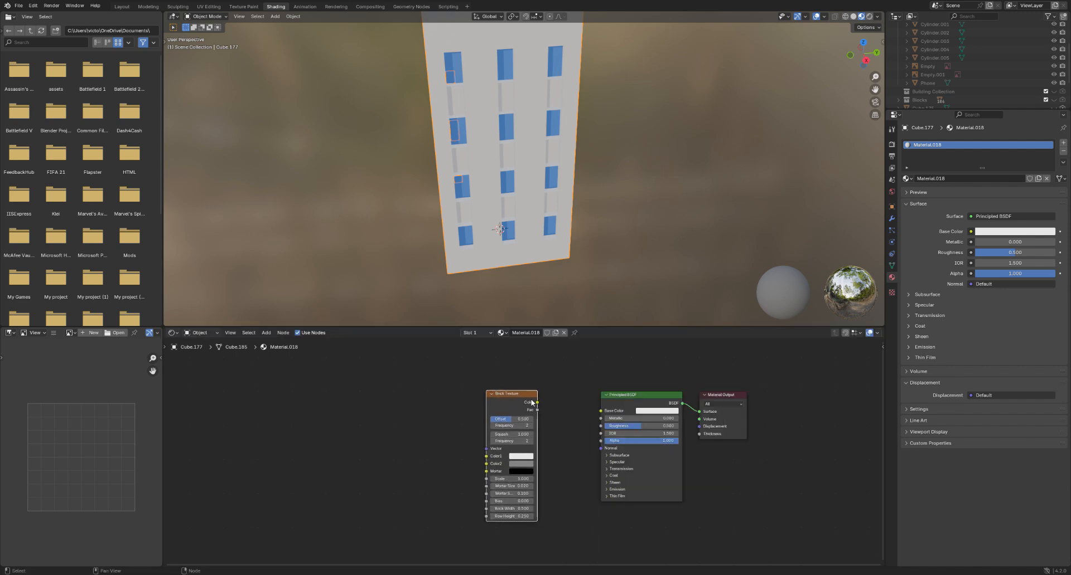
drag(537, 402, 600, 411)
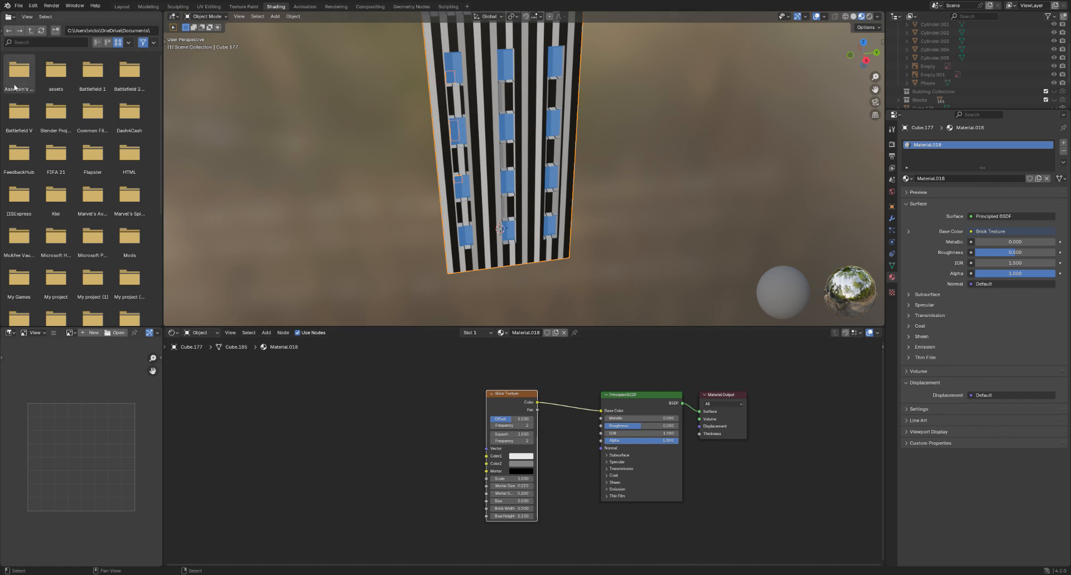
click(33, 5)
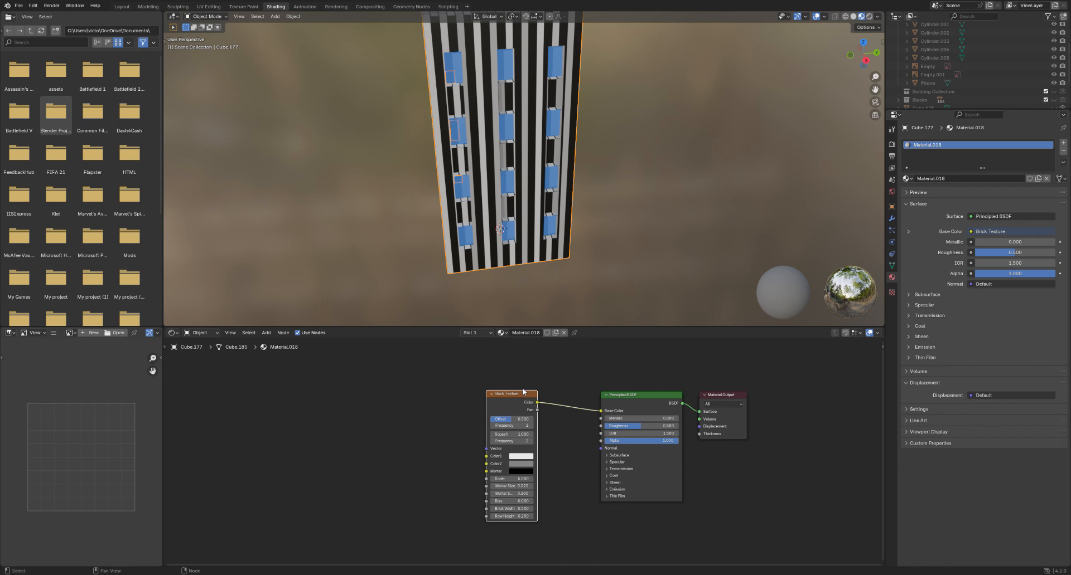
Step: Add Texture Coordinate and Mapping nodes to the Brick Texture, and feed the UV output into the Mapping vector
scroll(502, 388, up, 5)
scroll(482, 383, down, 5)
scroll(482, 383, up, 3)
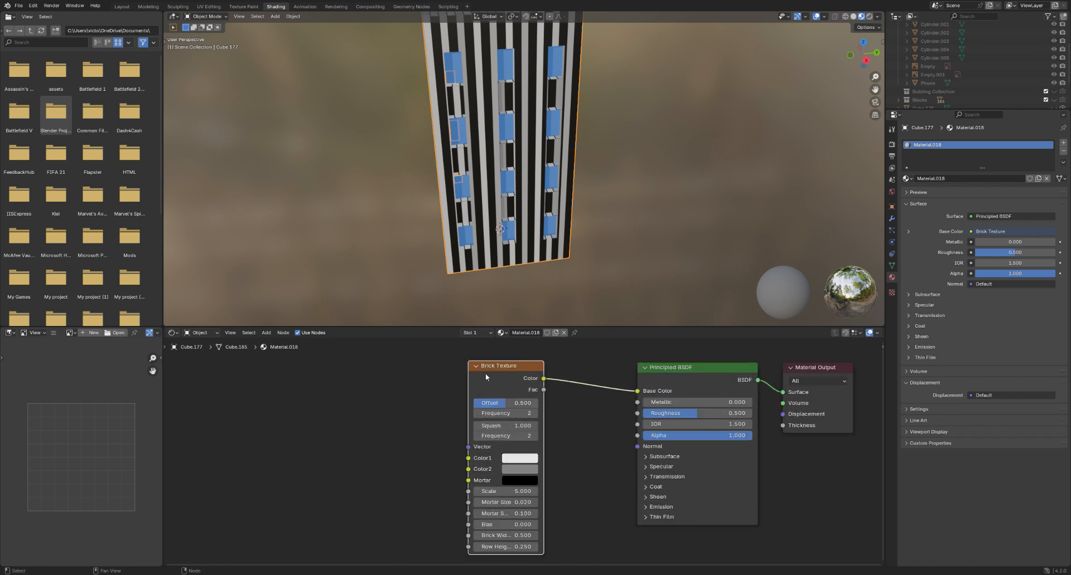
key(ctrl+t)
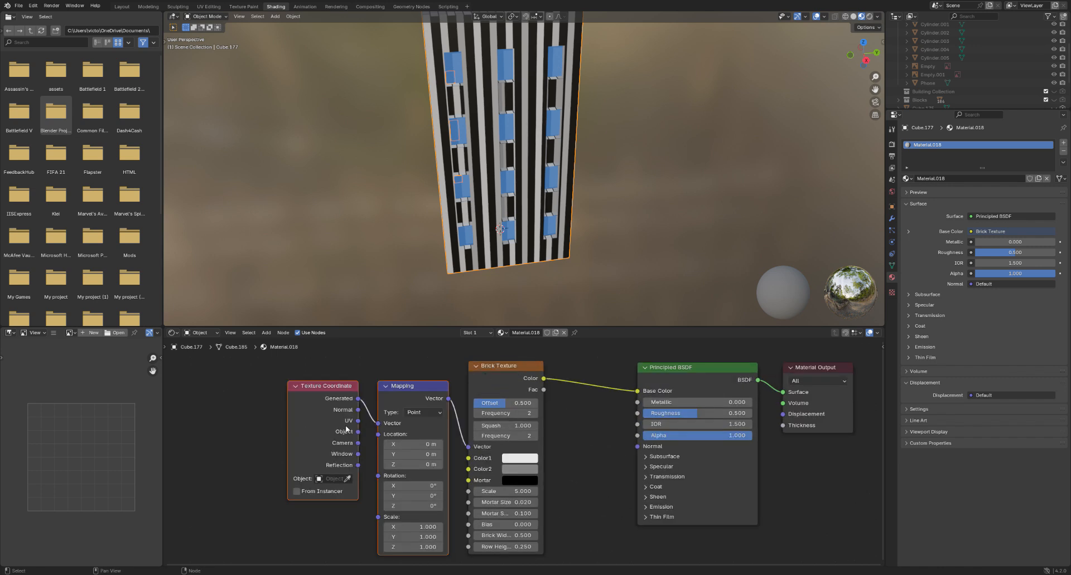
scroll(403, 416, down, 1)
drag(382, 425, 398, 427)
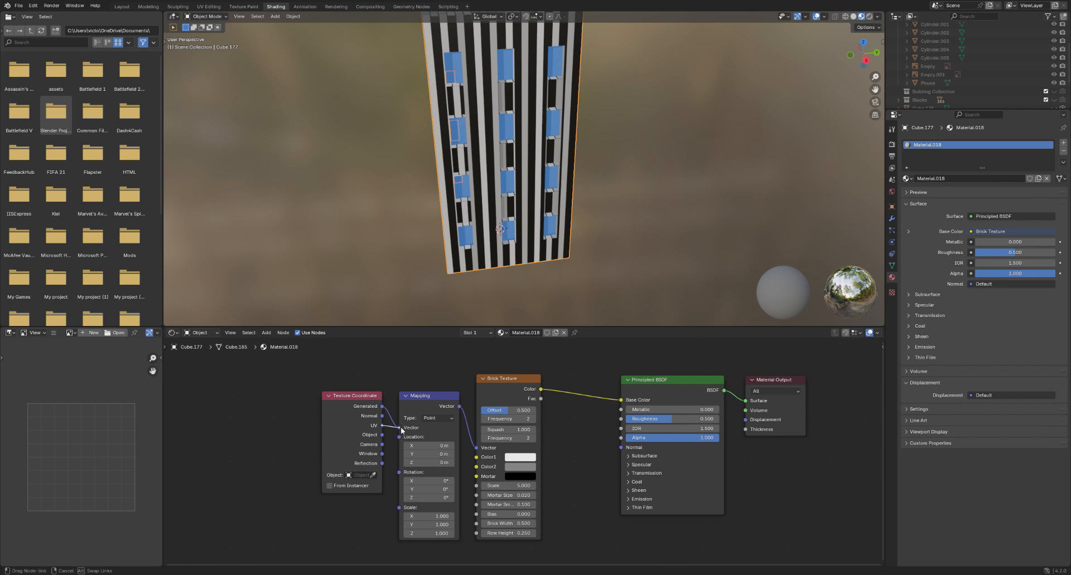
scroll(517, 249, down, 4)
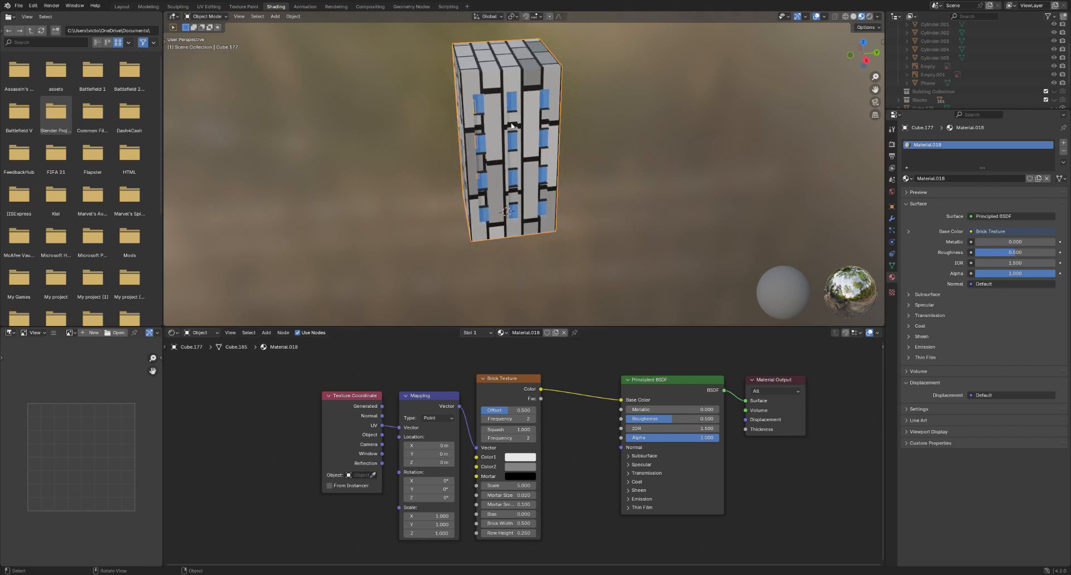
Step: Set the Mapping node's Z rotation to 90° and the Brick Texture scale to about 44.8
scroll(674, 103, up, 1)
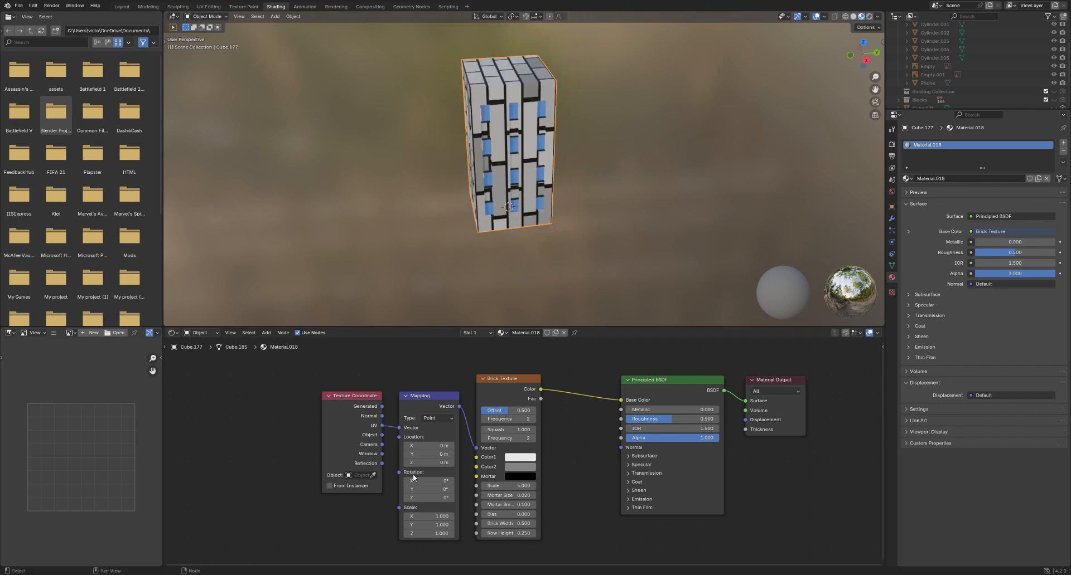
double_click(432, 497)
text(90)
key(Return)
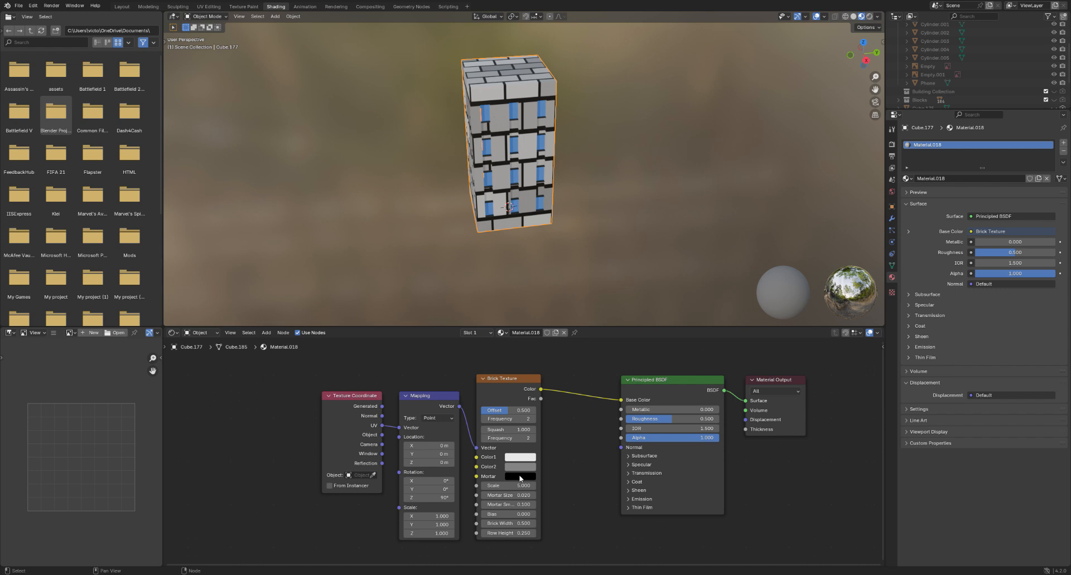
drag(508, 489, 554, 489)
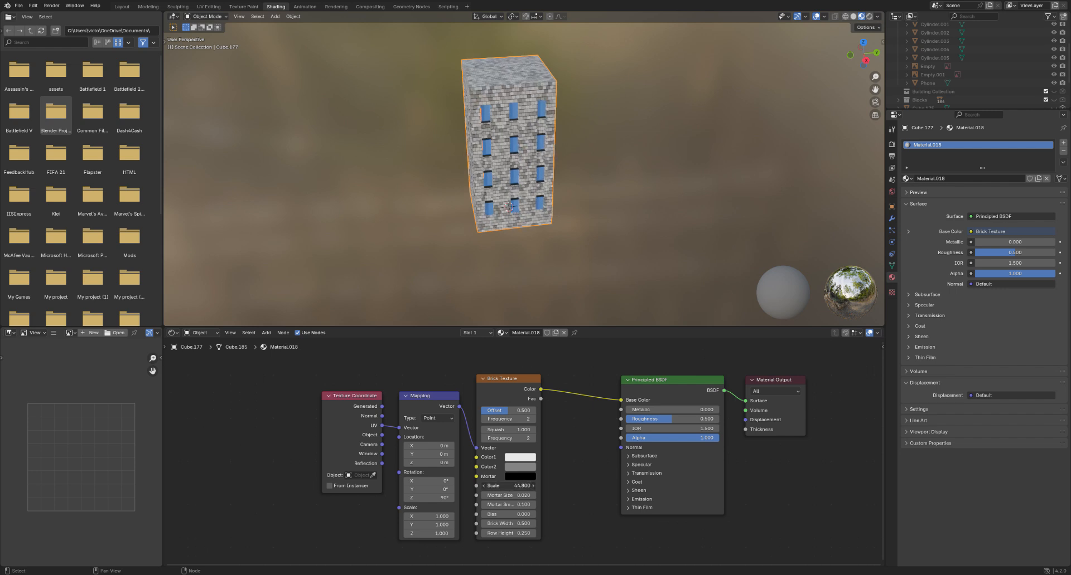
scroll(625, 236, up, 4)
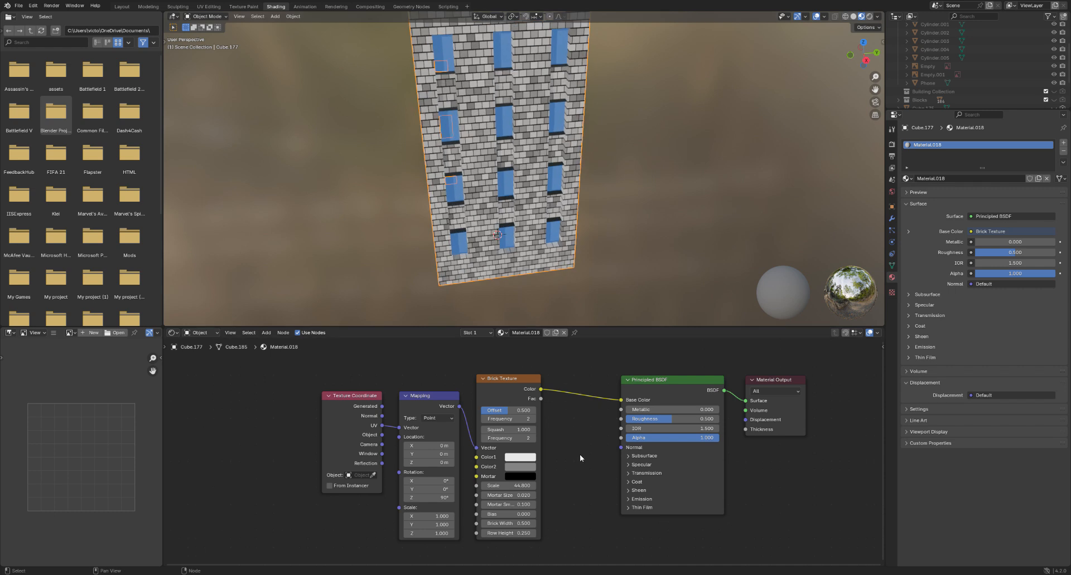
Step: Color the Brick Texture with bright red for Color1, dark red with hue about 0.012 for Color2, and grey for the mortar
click(525, 459)
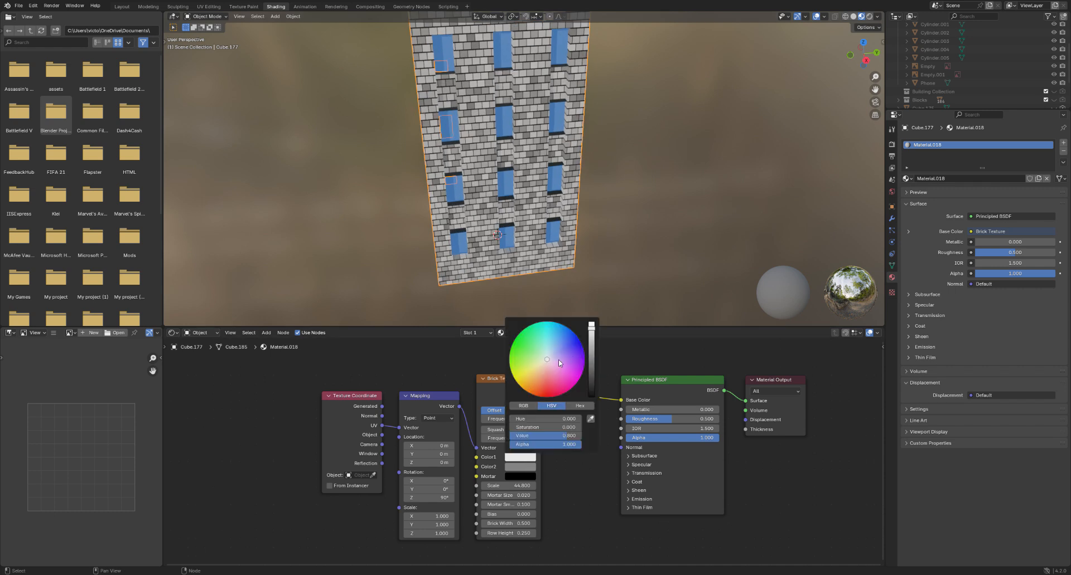
click(543, 390)
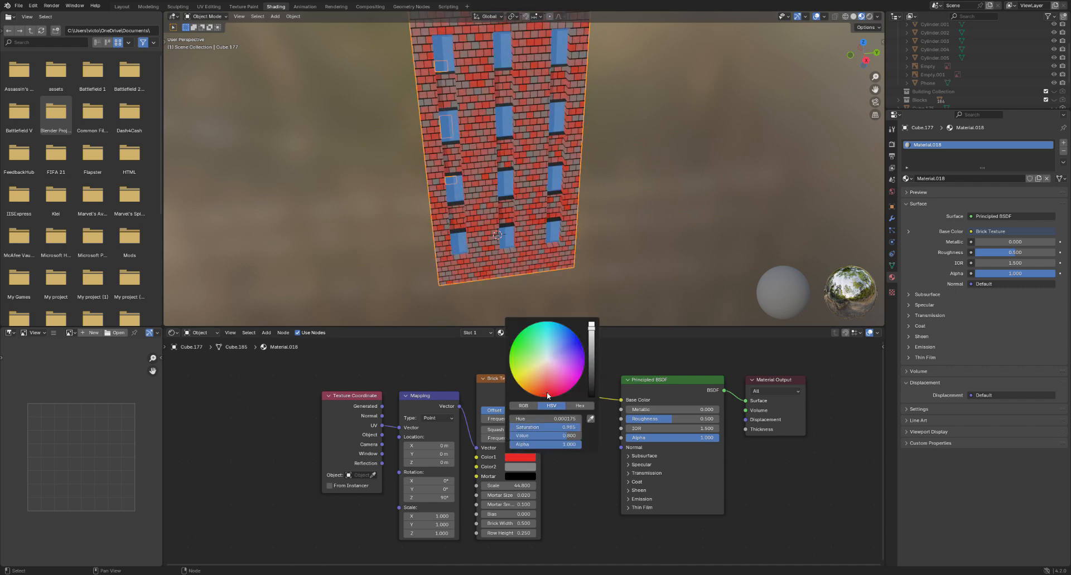
click(521, 467)
click(538, 406)
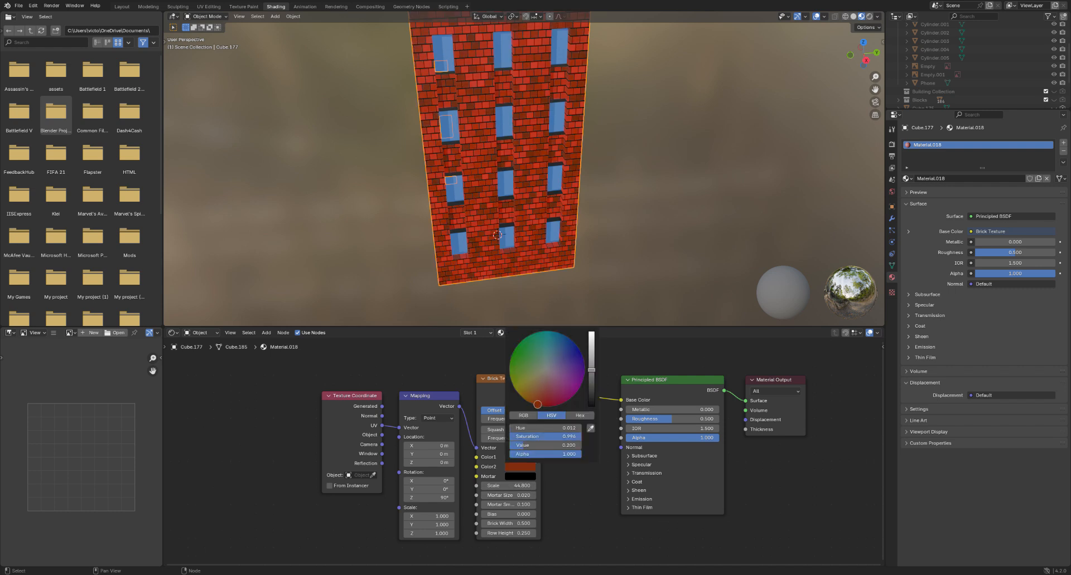
click(530, 477)
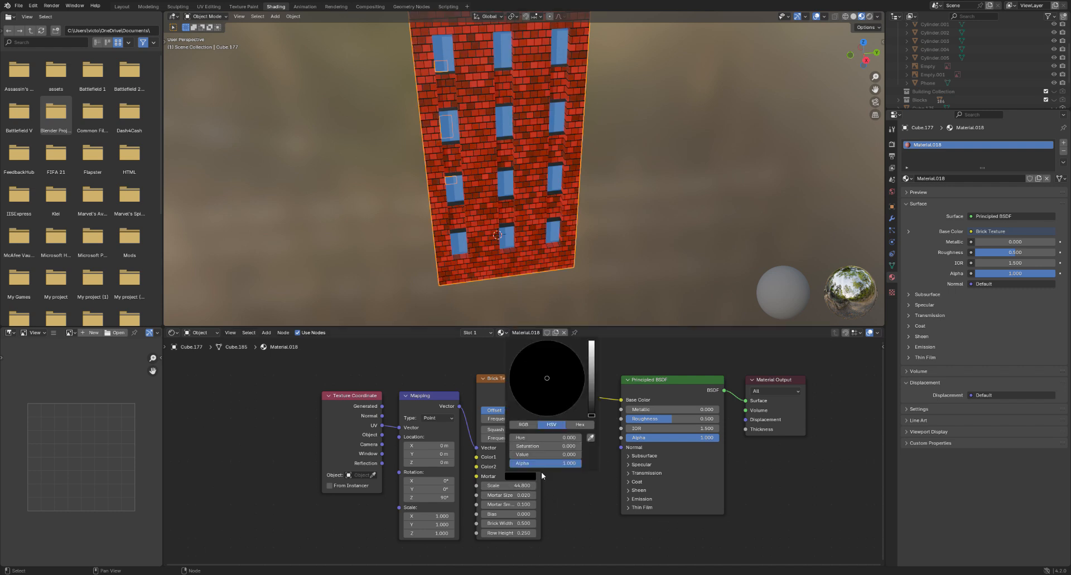
mouse_move(590, 384)
mouse_down()
mouse_move(591, 370)
mouse_move(592, 388)
mouse_up()
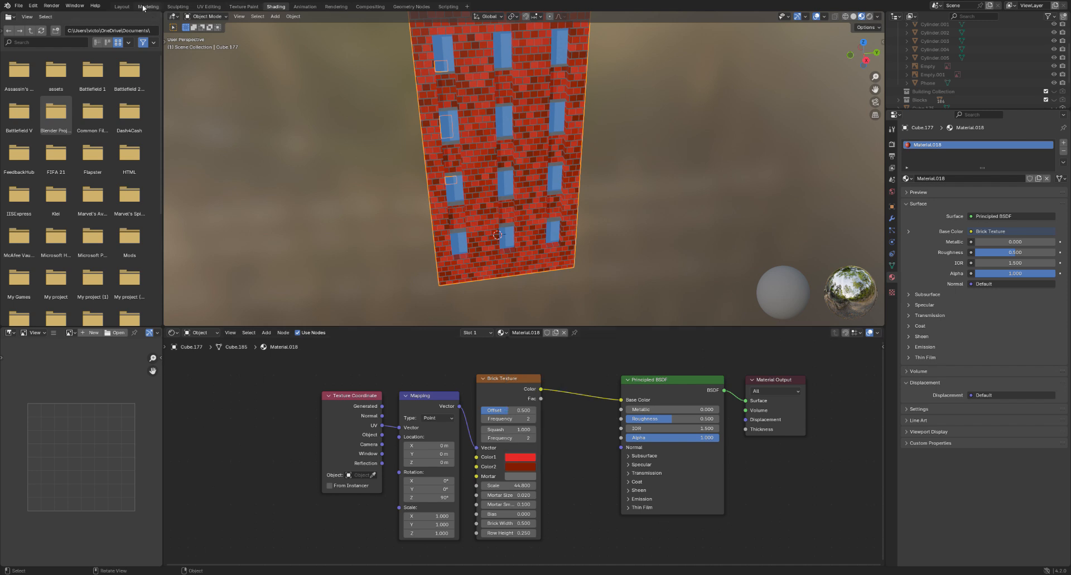
Step: Switch to the Layout workspace, deselect the building and view its brick walls from around the model
click(119, 9)
scroll(659, 134, down, 3)
drag(913, 54, 1065, 48)
click(792, 128)
drag(909, 55, 973, 58)
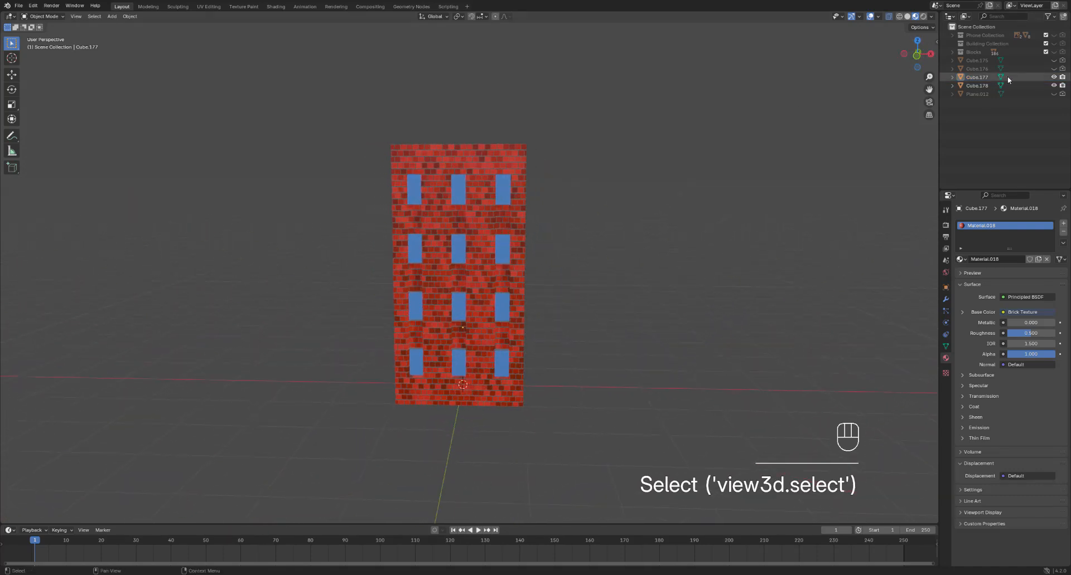